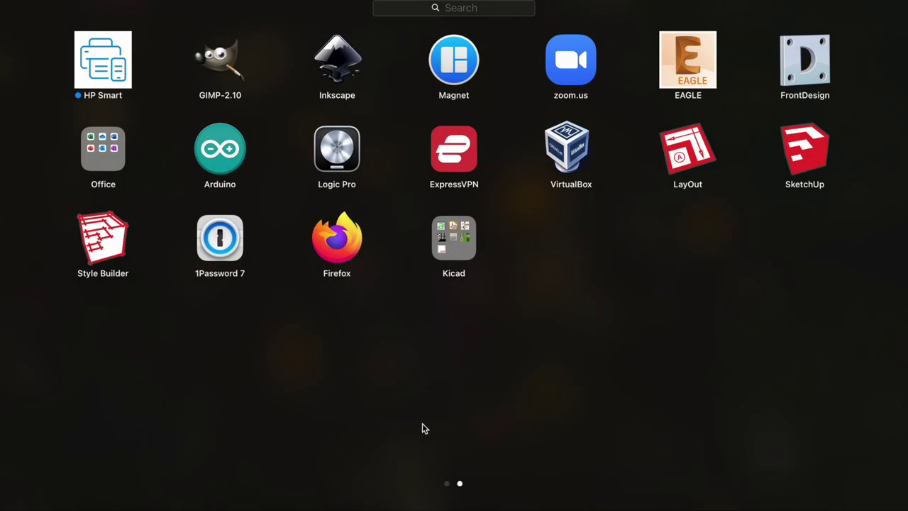
- Look at the programs in the Kicad app folder, close it, and dismiss the Front Panel Designer splash screen
{"action": "left_click", "coordinate": [462, 249]}
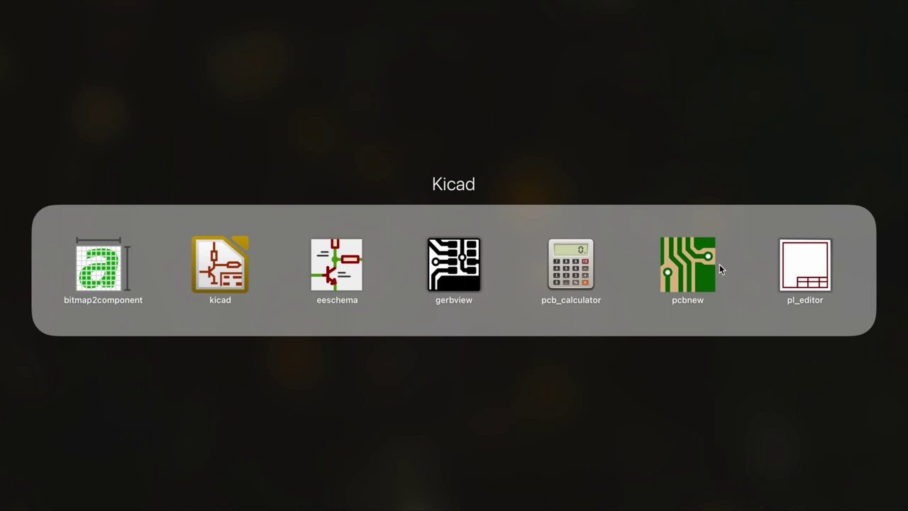
{"action": "left_click", "coordinate": [183, 347]}
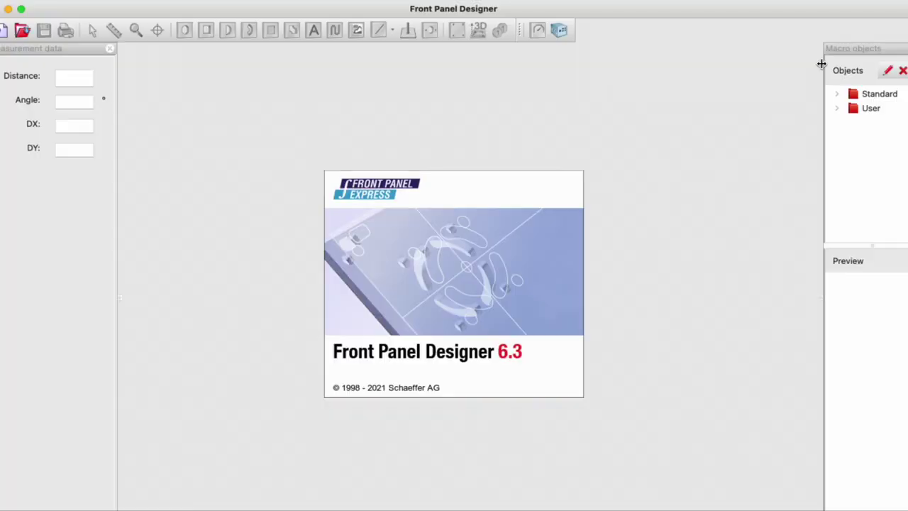
{"action": "left_click", "coordinate": [543, 336]}
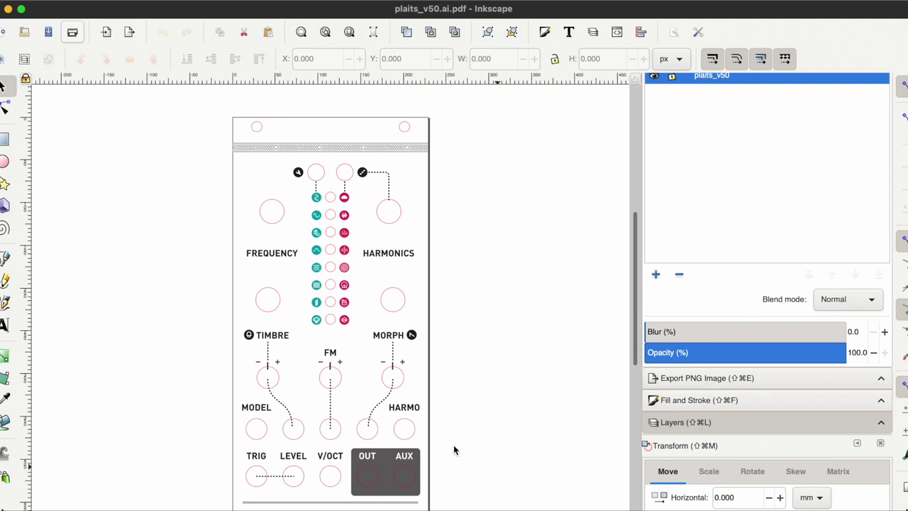
- In Inkscape, create a new blank document and close plaits_v50.ai.pdf without saving it
{"action": "left_click_drag", "start_coordinate": [499, 468], "coordinate": [252, 151]}
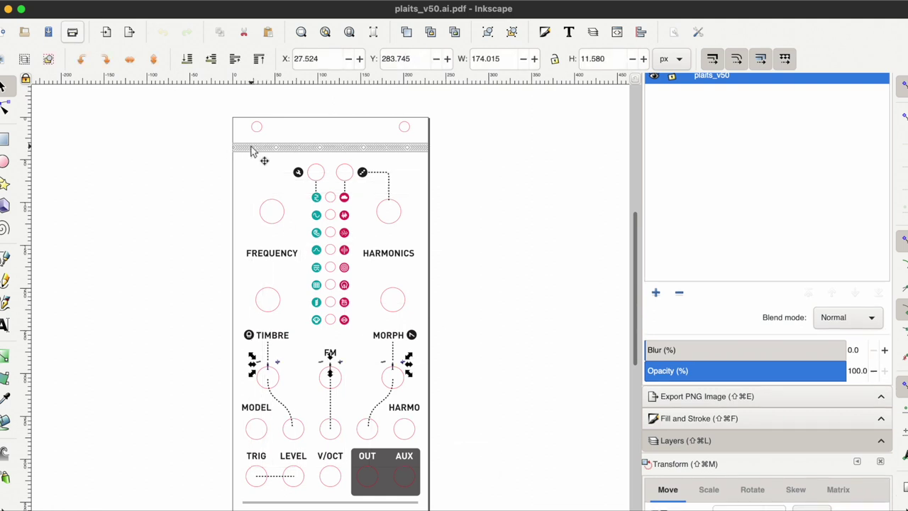
{"action": "left_click", "coordinate": [91, 1]}
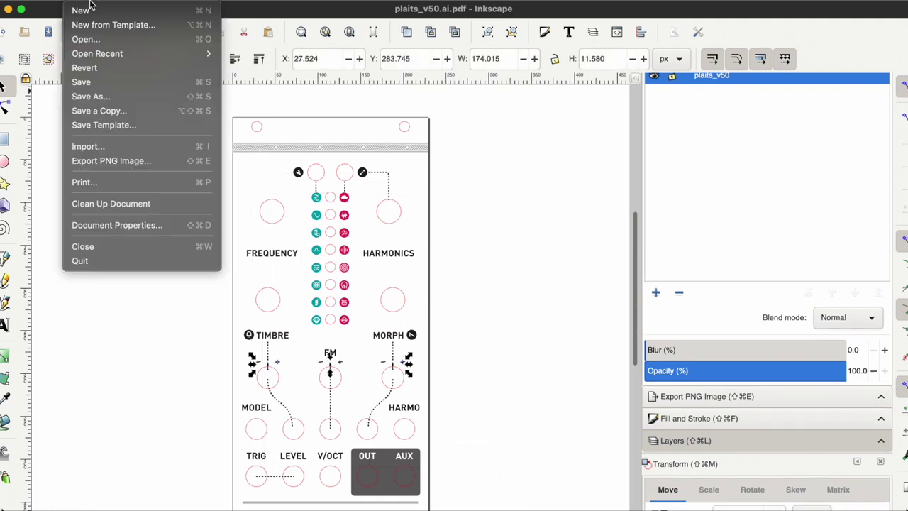
{"action": "left_click", "coordinate": [87, 12]}
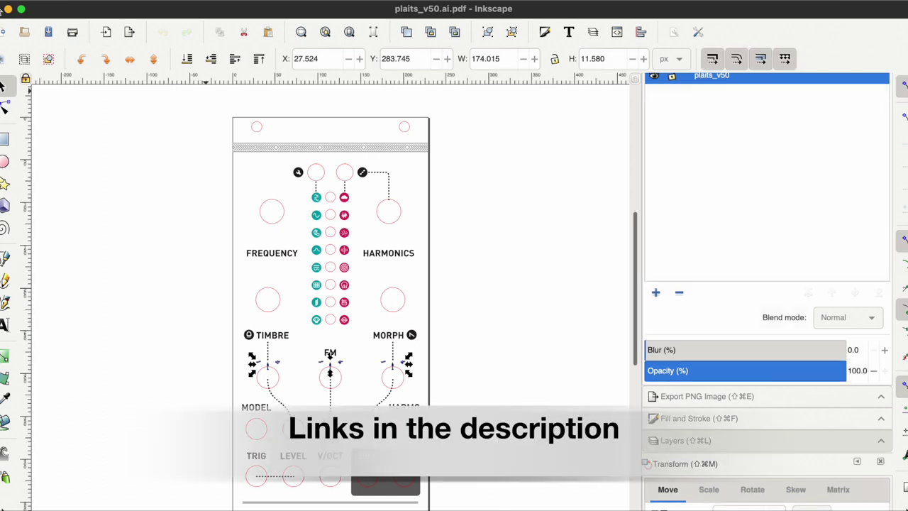
{"action": "left_click", "coordinate": [8, 9]}
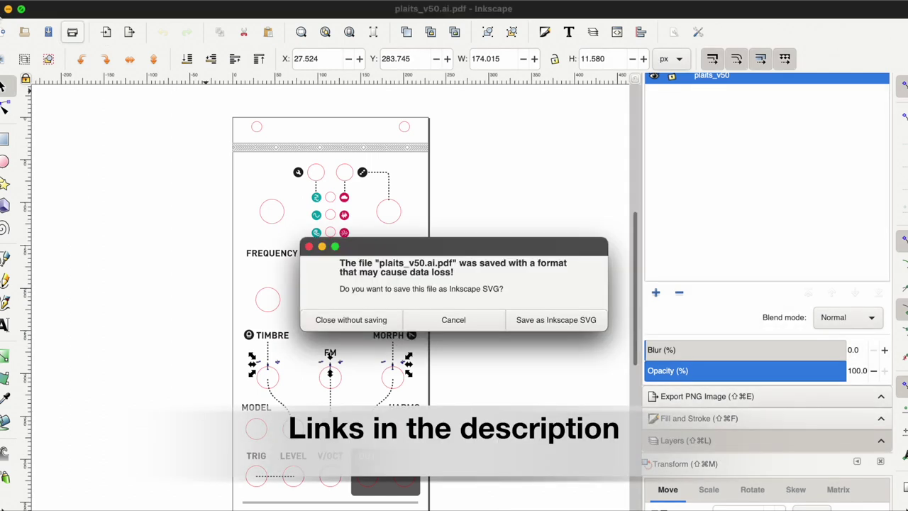
{"action": "left_click", "coordinate": [354, 319]}
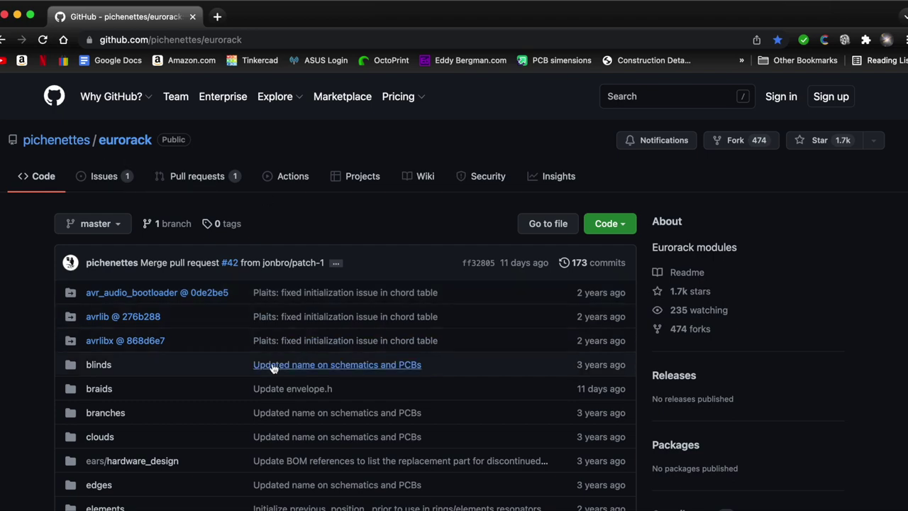
- Examine the module folders of the pichenettes/eurorack repository in the browser, including shades/hardware_design and the module list in the README
{"action": "scroll", "coordinate": [273, 368], "scroll_direction": "down", "scroll_amount": 4}
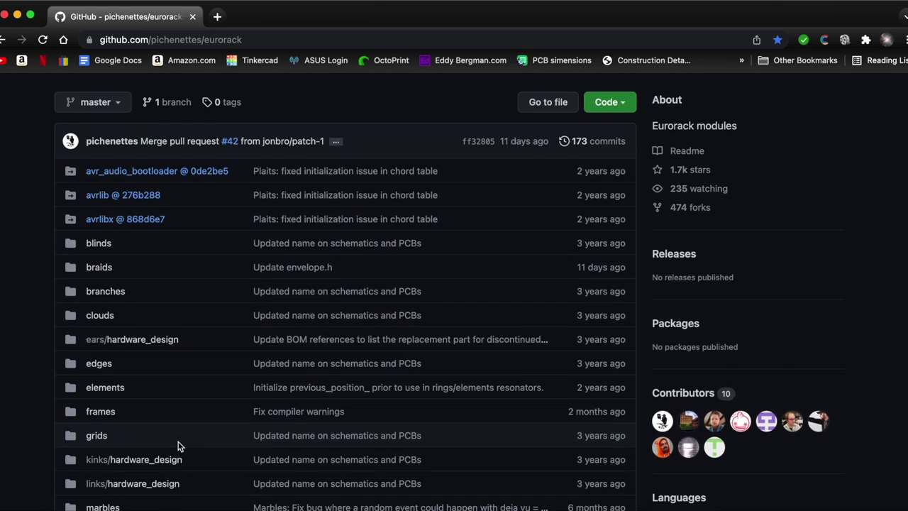
{"action": "scroll", "coordinate": [177, 446], "scroll_direction": "down", "scroll_amount": 15}
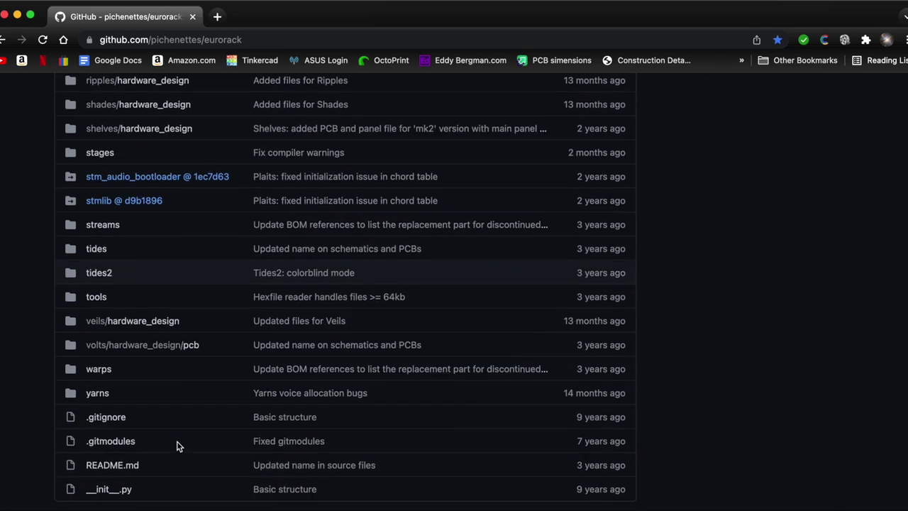
{"action": "scroll", "coordinate": [177, 441], "scroll_direction": "up", "scroll_amount": 1}
{"action": "scroll", "coordinate": [155, 316], "scroll_direction": "down", "scroll_amount": 1}
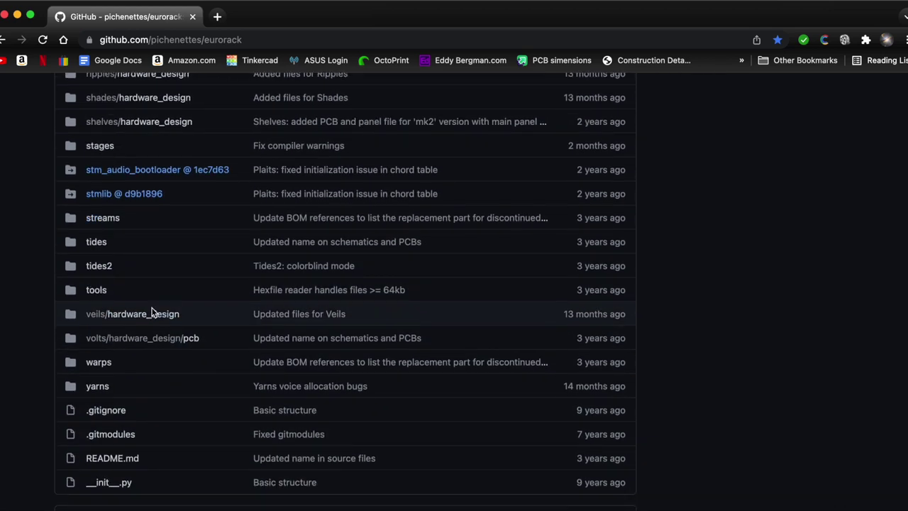
{"action": "scroll", "coordinate": [151, 314], "scroll_direction": "up", "scroll_amount": 3}
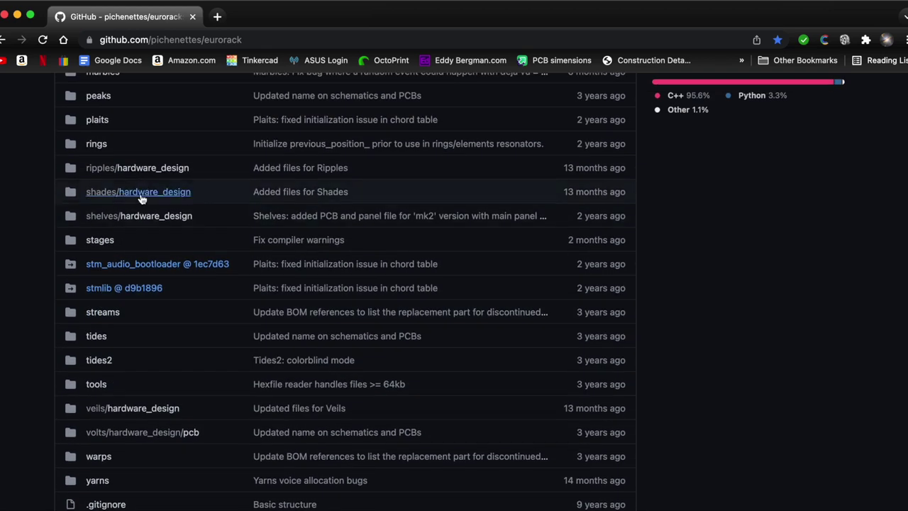
{"action": "left_click", "coordinate": [142, 193]}
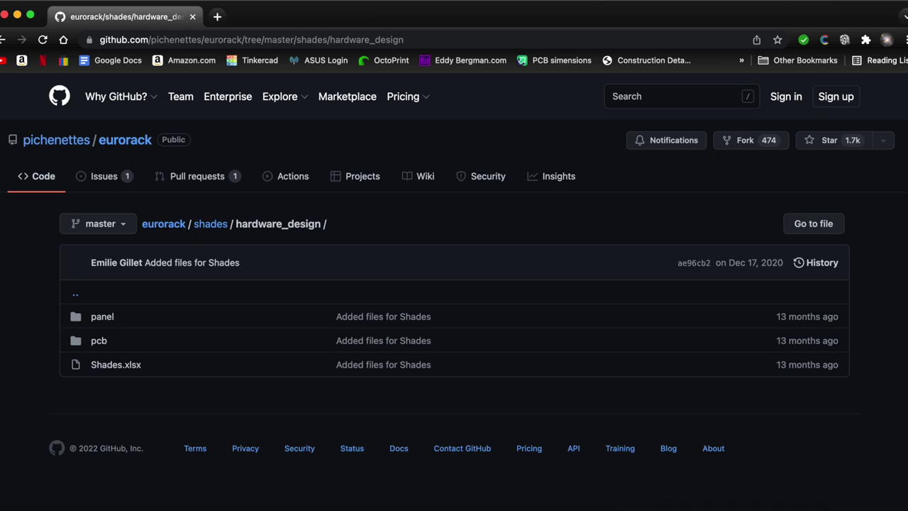
{"action": "scroll", "coordinate": [172, 315], "scroll_direction": "down", "scroll_amount": 15}
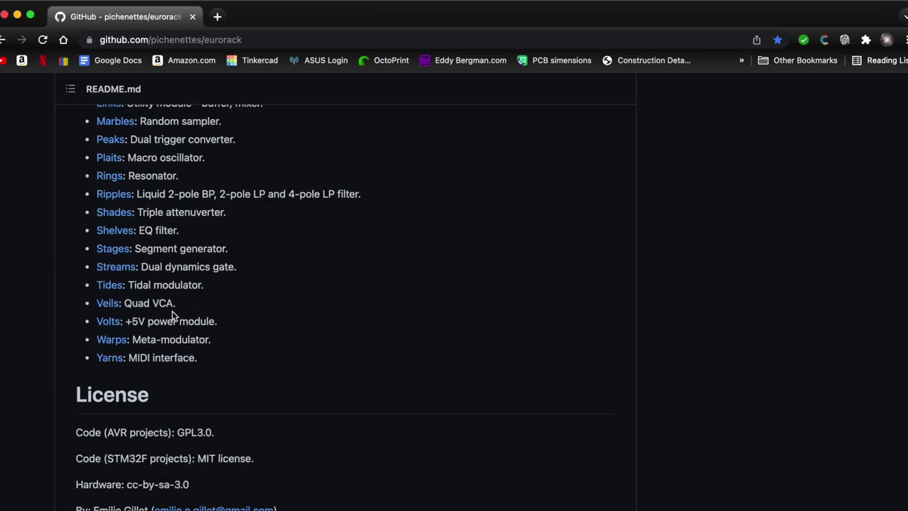
{"action": "scroll", "coordinate": [172, 314], "scroll_direction": "up", "scroll_amount": 20}
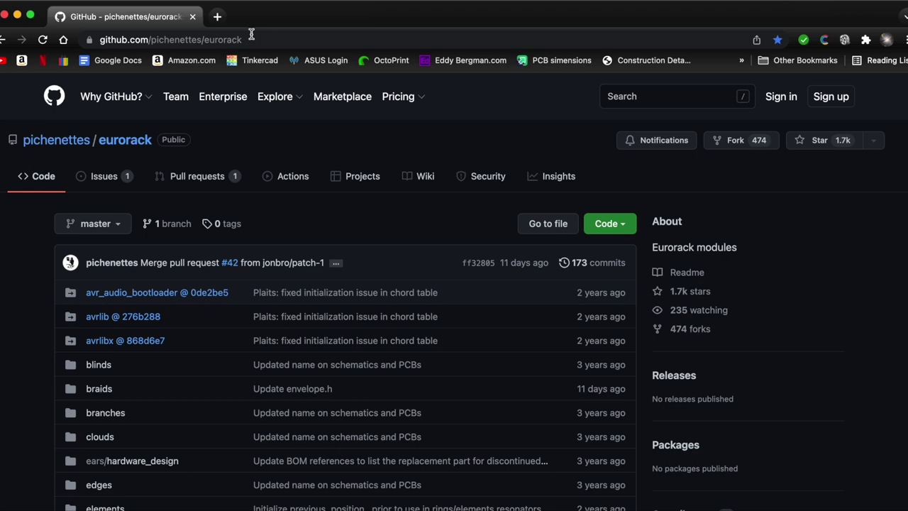
- Open the file page of shades.ai in the repository's shades/hardware_design/panel folder
{"action": "scroll", "coordinate": [207, 369], "scroll_direction": "down", "scroll_amount": 2}
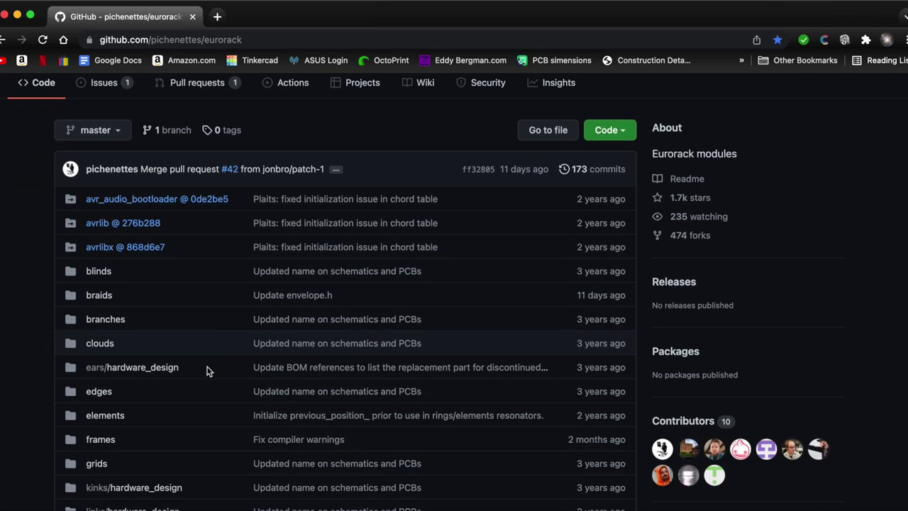
{"action": "scroll", "coordinate": [202, 369], "scroll_direction": "down", "scroll_amount": 5}
{"action": "scroll", "coordinate": [191, 370], "scroll_direction": "down", "scroll_amount": 1}
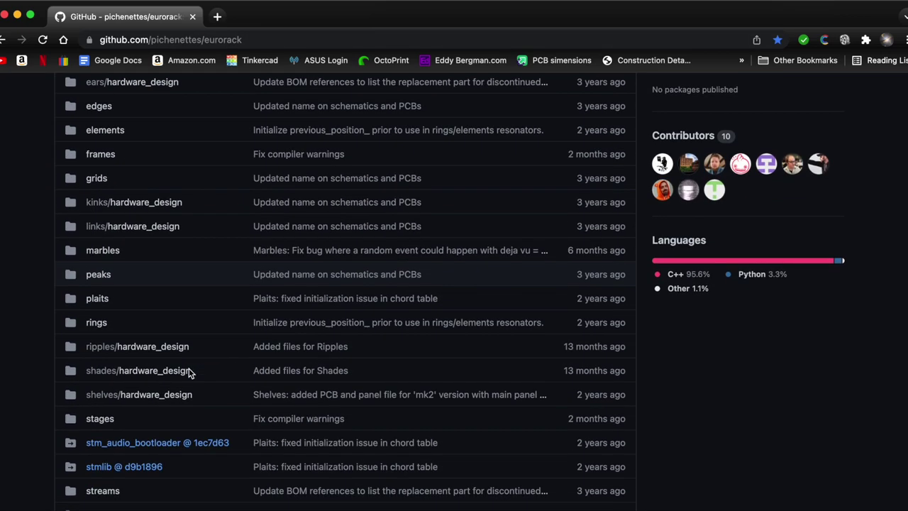
{"action": "scroll", "coordinate": [189, 373], "scroll_direction": "down", "scroll_amount": 1}
{"action": "scroll", "coordinate": [117, 462], "scroll_direction": "down", "scroll_amount": 1}
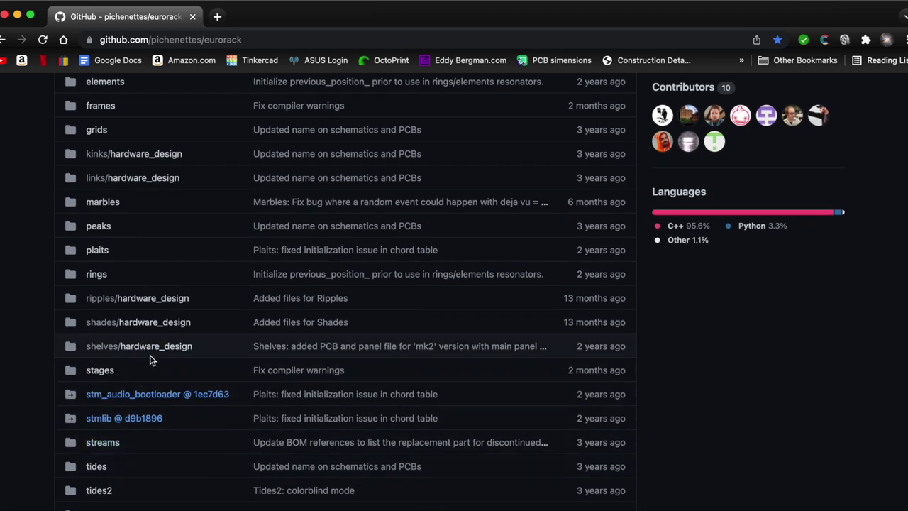
{"action": "left_click", "coordinate": [147, 323]}
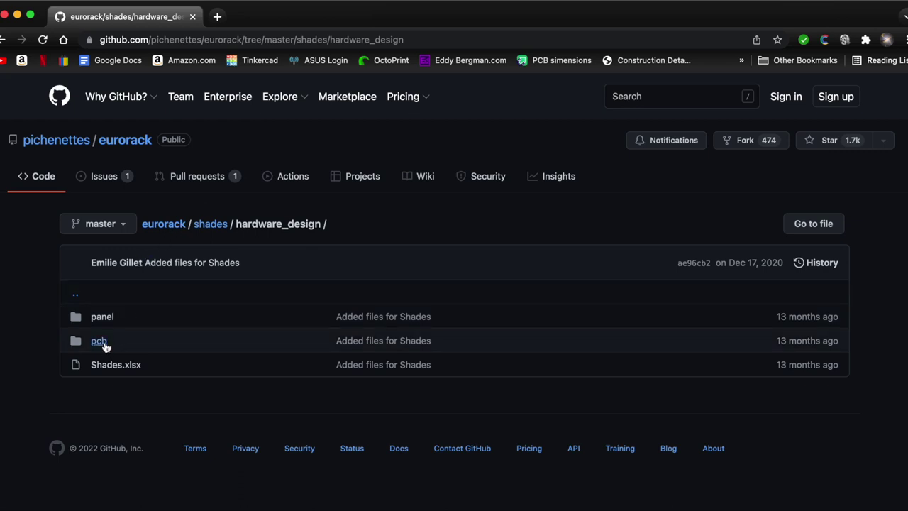
{"action": "left_click", "coordinate": [103, 318]}
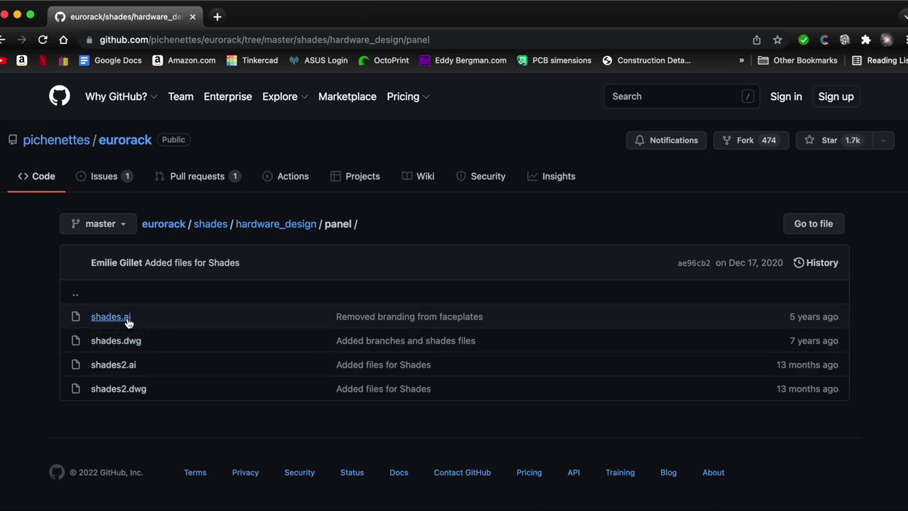
{"action": "left_click", "coordinate": [111, 318]}
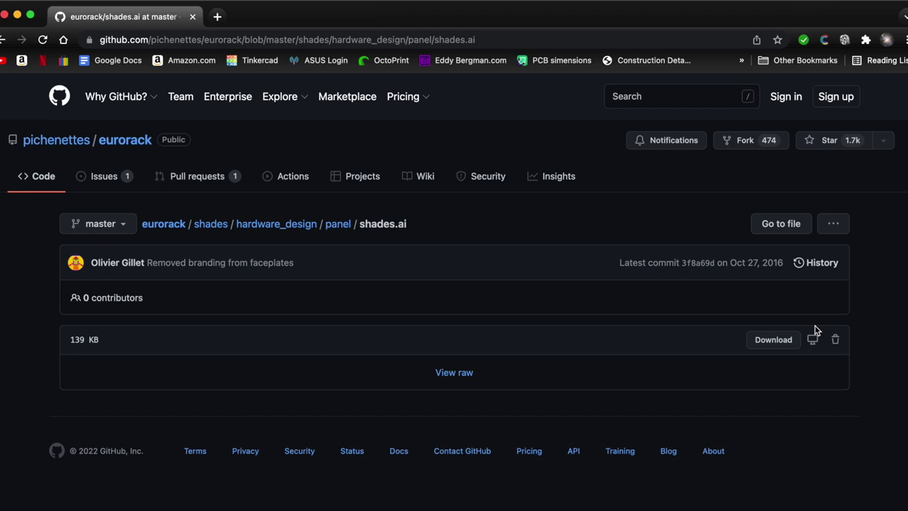
- Switch to Inkscape and open the downloaded shades (1).ai file using the internal import option
{"action": "left_click", "coordinate": [411, 508]}
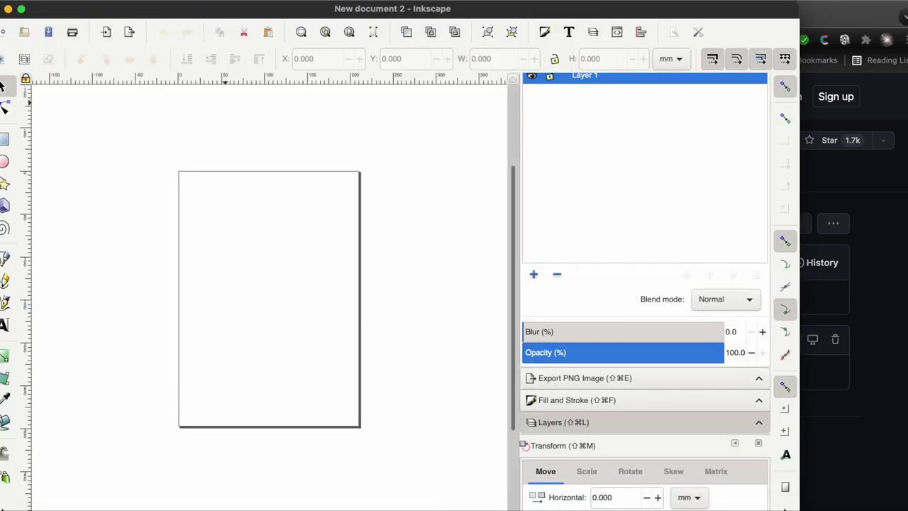
{"action": "left_click", "coordinate": [79, 2]}
{"action": "left_click", "coordinate": [81, 40]}
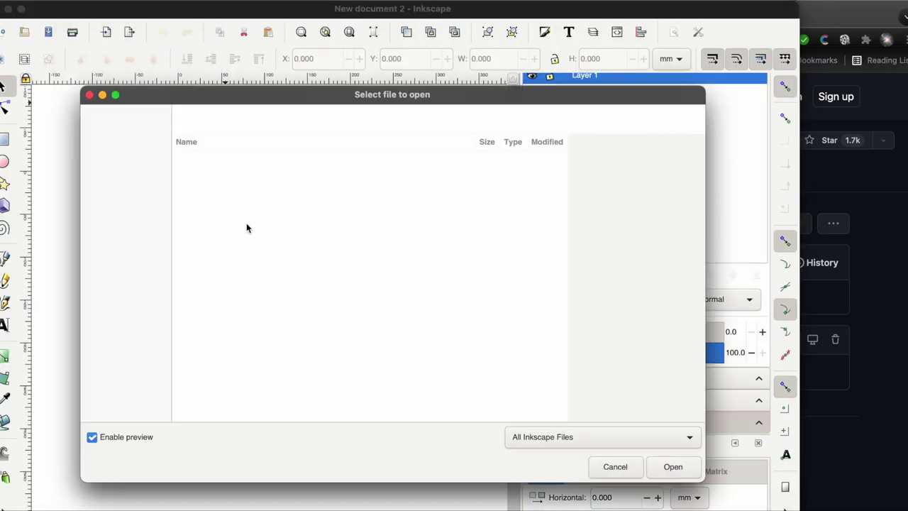
{"action": "double_click", "coordinate": [219, 159]}
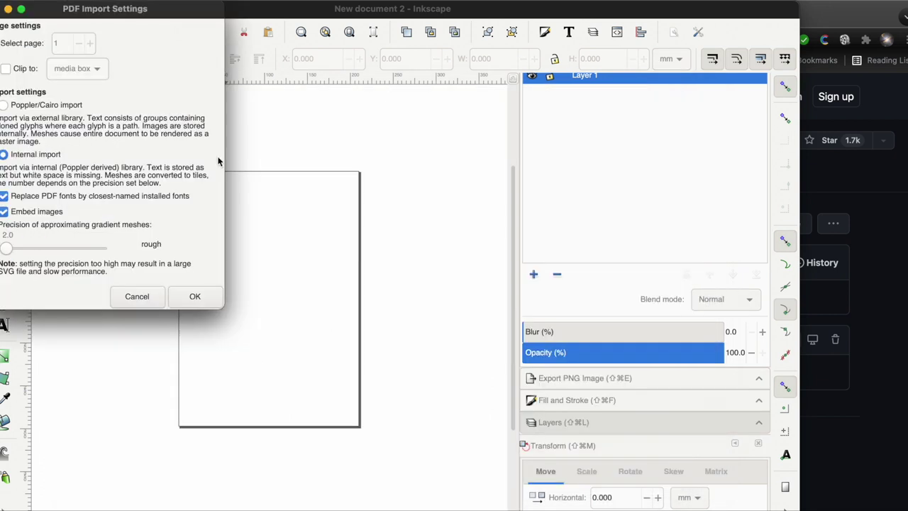
{"action": "left_click", "coordinate": [304, 296]}
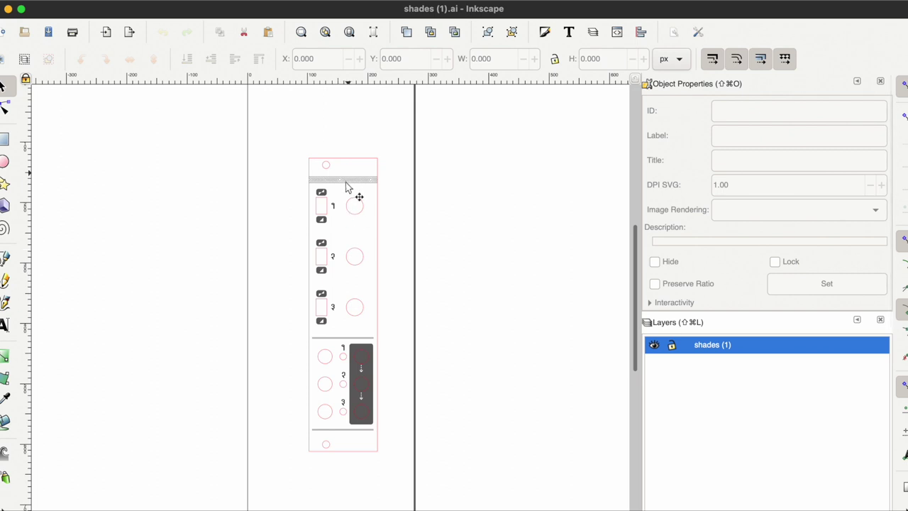
- Move the group of printed panel artwork off the red cutout outlines and delete it
{"action": "left_click", "coordinate": [346, 184]}
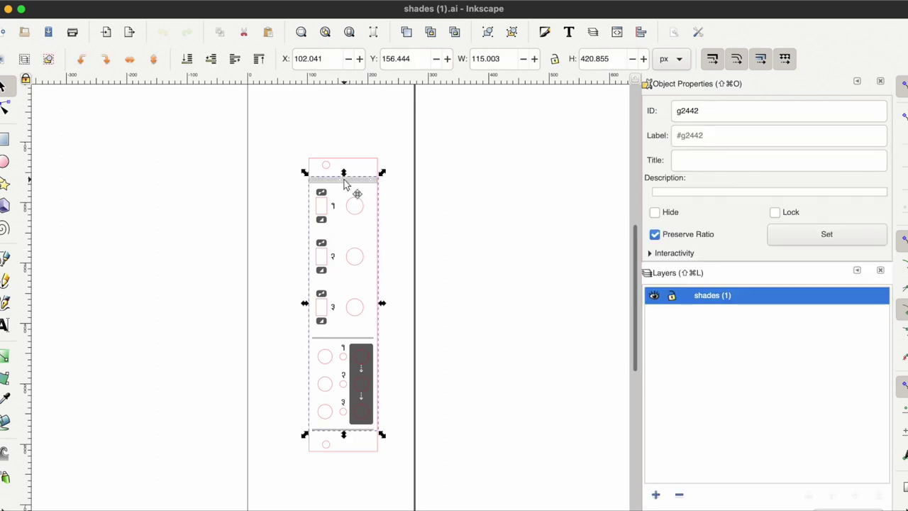
{"action": "left_click_drag", "start_coordinate": [345, 184], "coordinate": [545, 185]}
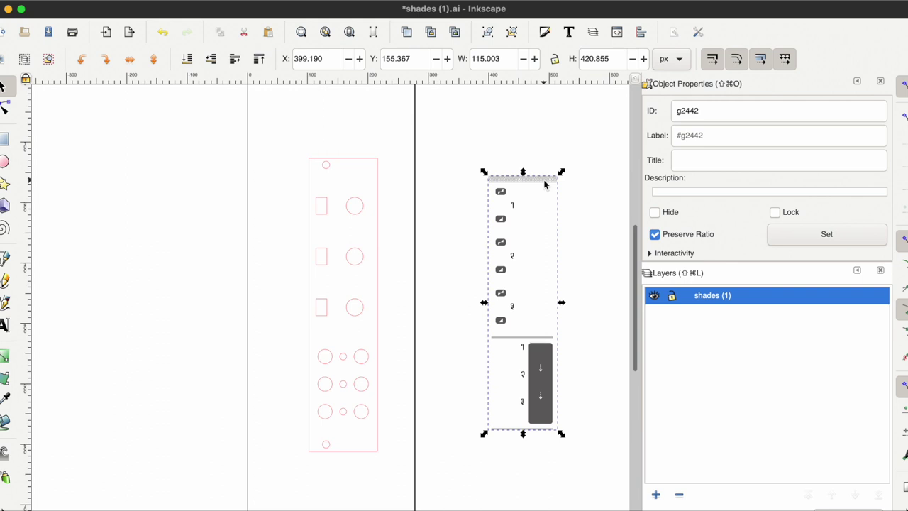
{"action": "key", "text": "Delete"}
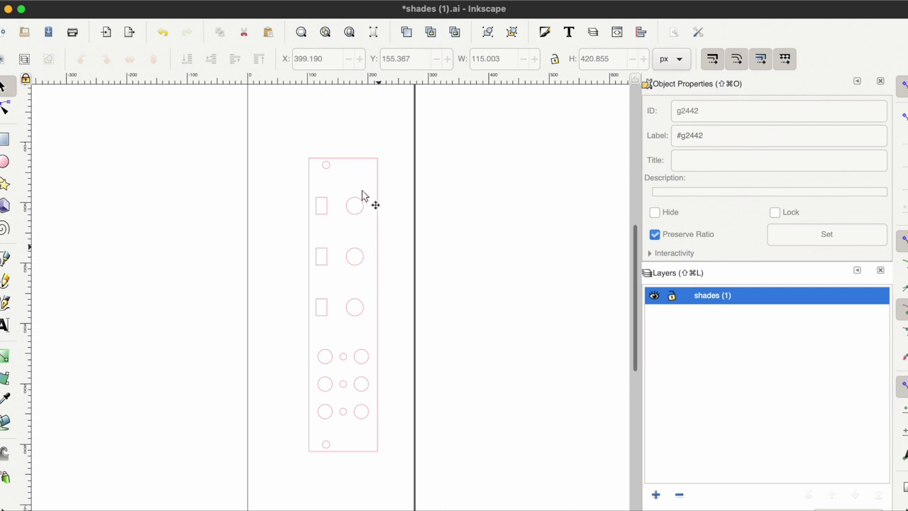
- Save the cutout outlines as a Portable Document Format file in Downloads, using the document's page size for output
{"action": "left_click", "coordinate": [78, 2]}
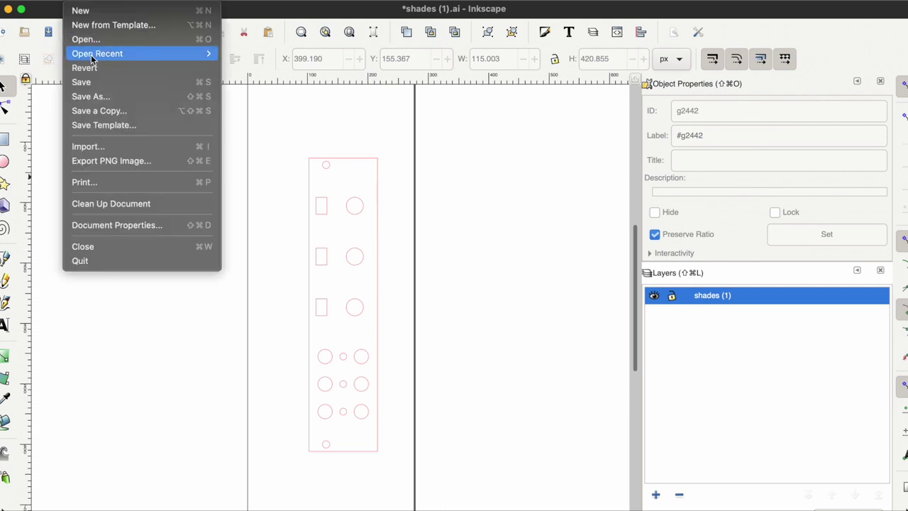
{"action": "left_click", "coordinate": [105, 96]}
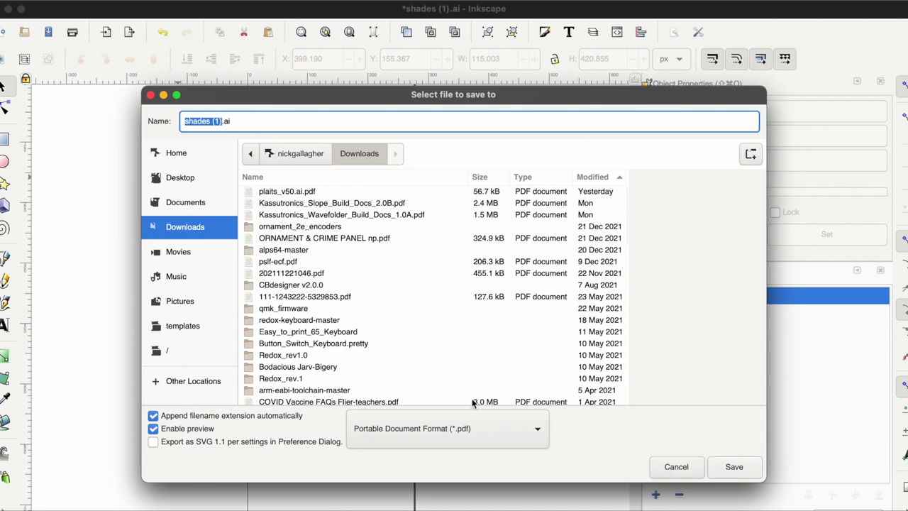
{"action": "left_click", "coordinate": [730, 466]}
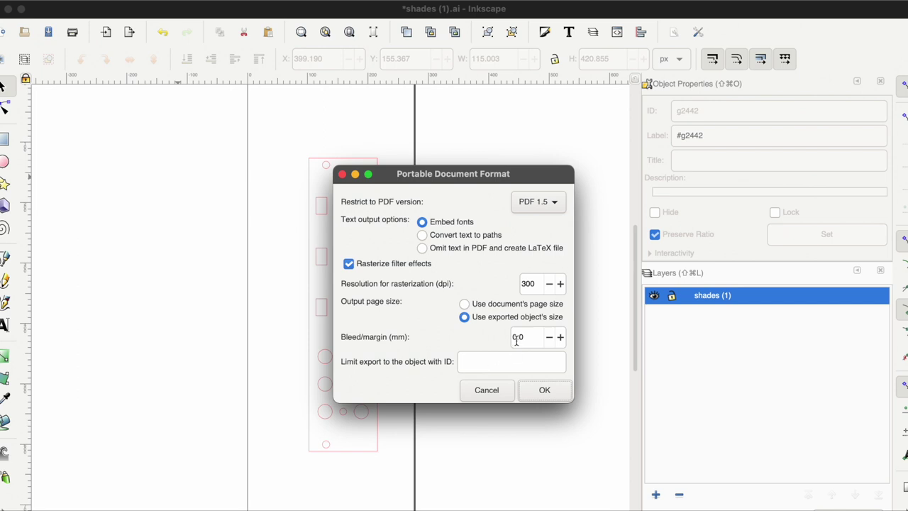
{"action": "left_click", "coordinate": [519, 304]}
{"action": "left_click", "coordinate": [544, 387]}
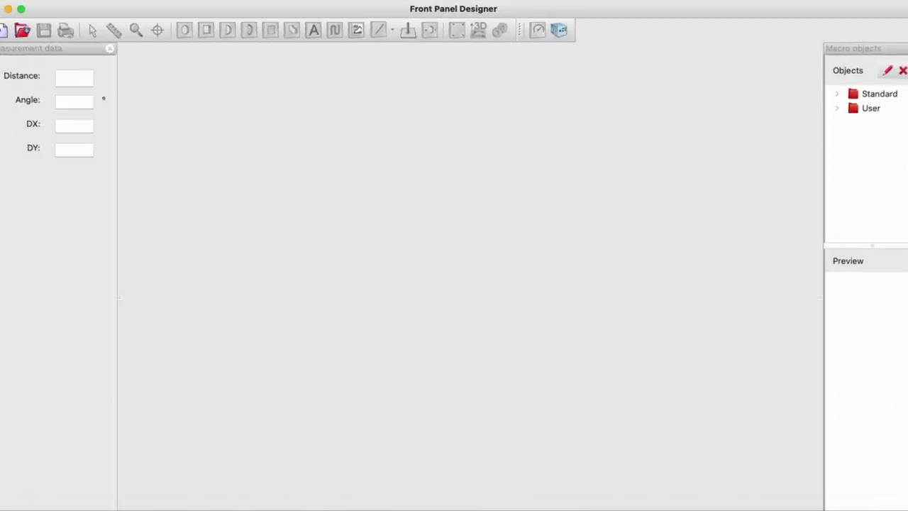
- Create a new rectangular front panel in Front Panel Designer based on the 19" Partial Front Panel system
{"action": "left_click", "coordinate": [44, 0]}
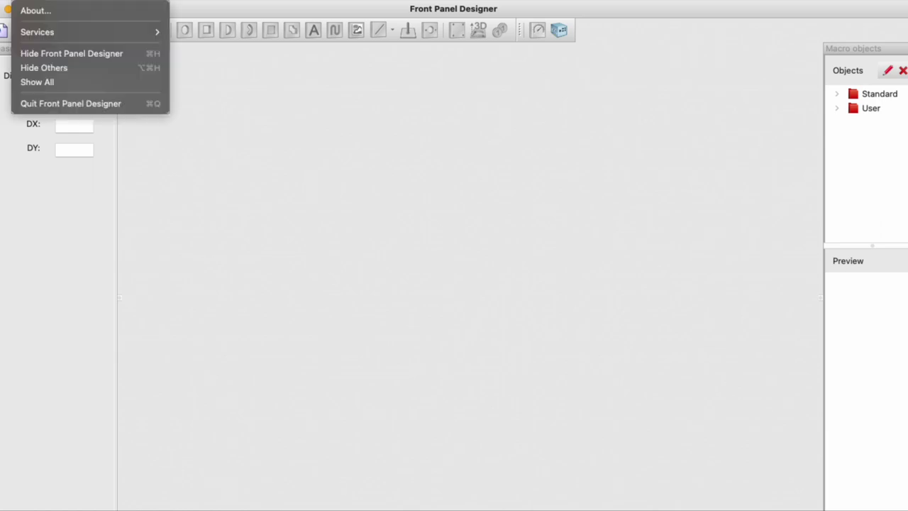
{"action": "mouse_move", "coordinate": [94, 0]}
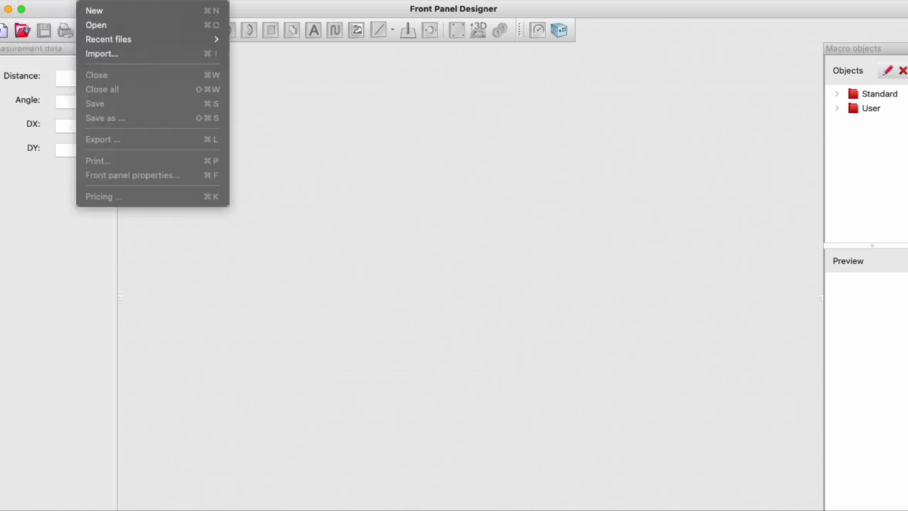
{"action": "left_click", "coordinate": [96, 12]}
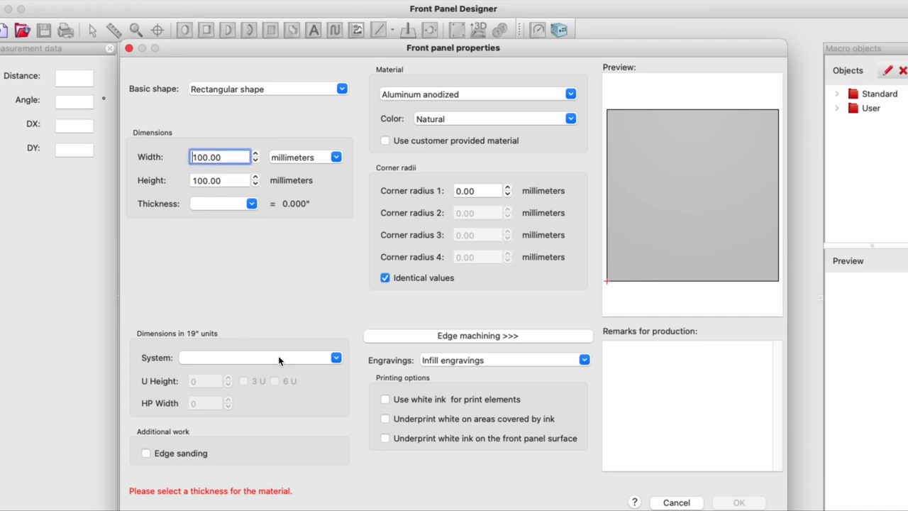
{"action": "left_click", "coordinate": [337, 359]}
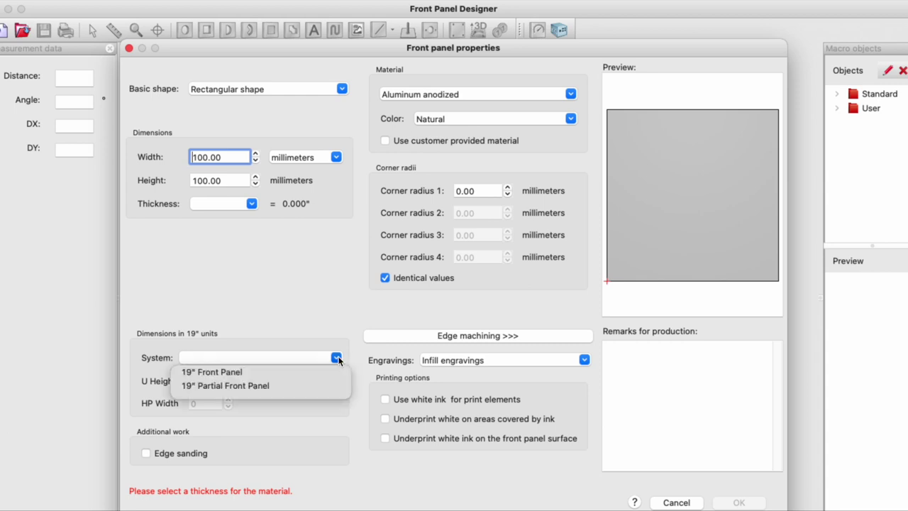
{"action": "left_click", "coordinate": [297, 386]}
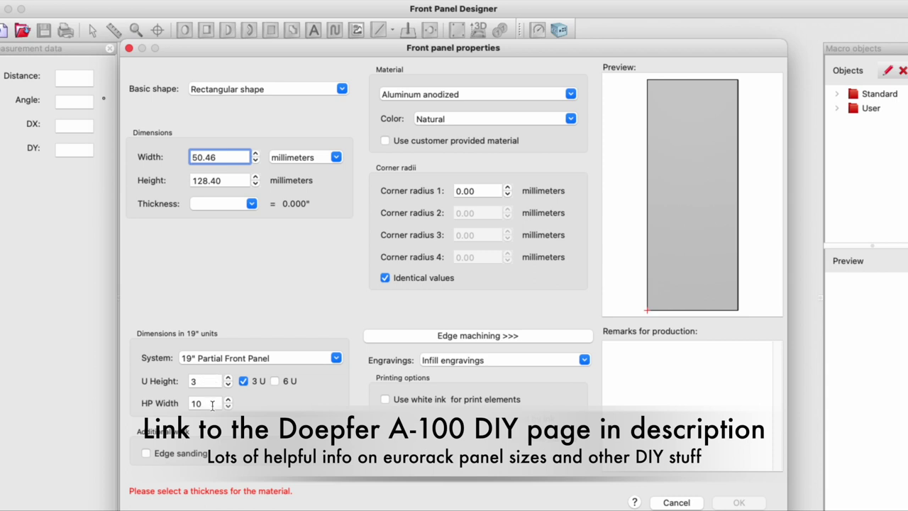
- Set the new panel's width to 6 HP and its material thickness to 1.50 mm
{"action": "left_click", "coordinate": [227, 407]}
{"action": "left_click", "coordinate": [228, 406]}
{"action": "left_click", "coordinate": [228, 407]}
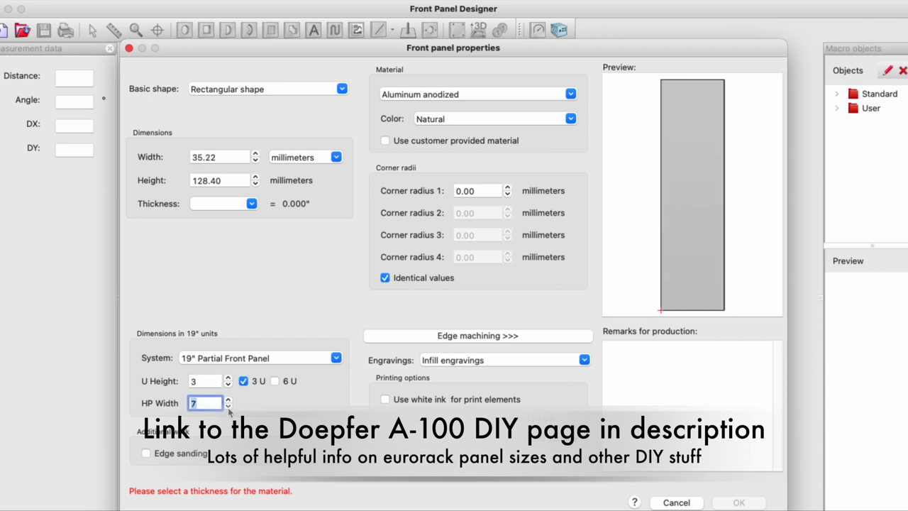
{"action": "left_click", "coordinate": [227, 406]}
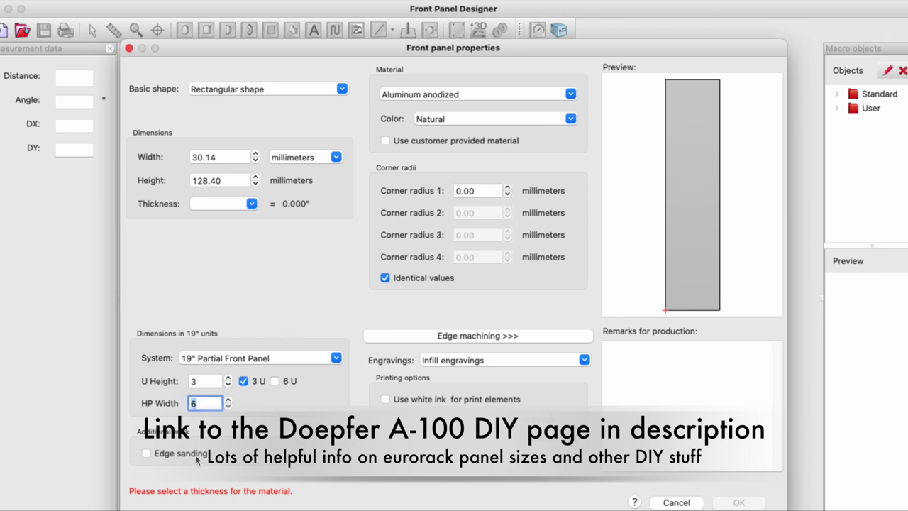
{"action": "left_click", "coordinate": [251, 204]}
{"action": "left_click", "coordinate": [231, 223]}
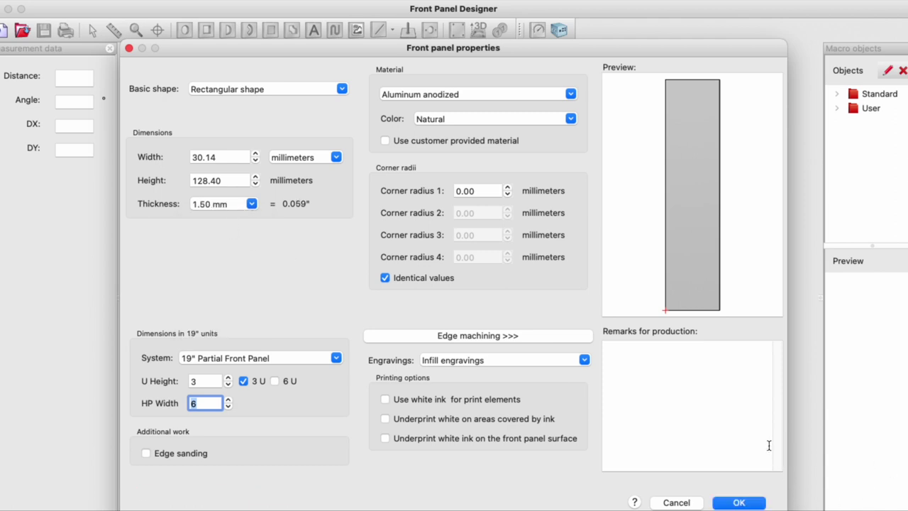
{"action": "left_click", "coordinate": [749, 504]}
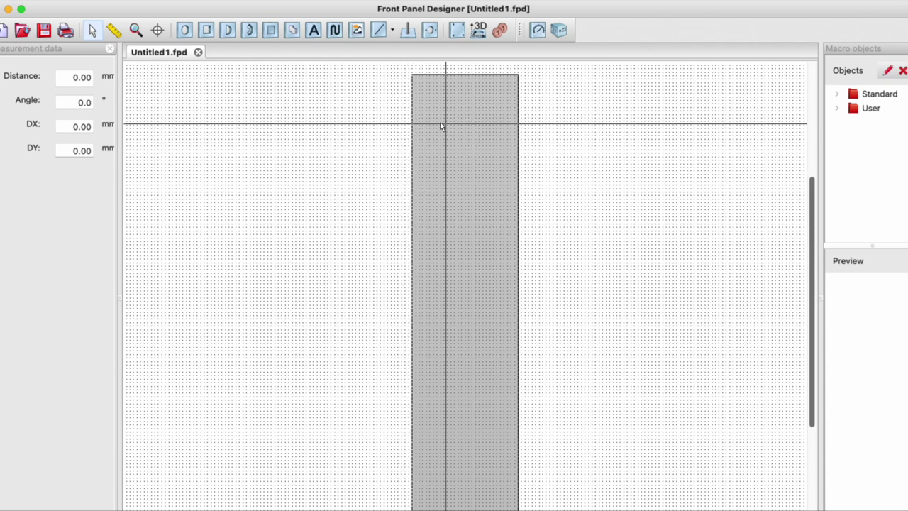
- Insert shades (1).ai.pdf from Downloads onto the panel as a graphic object at 100% scale
{"action": "left_click", "coordinate": [353, 30]}
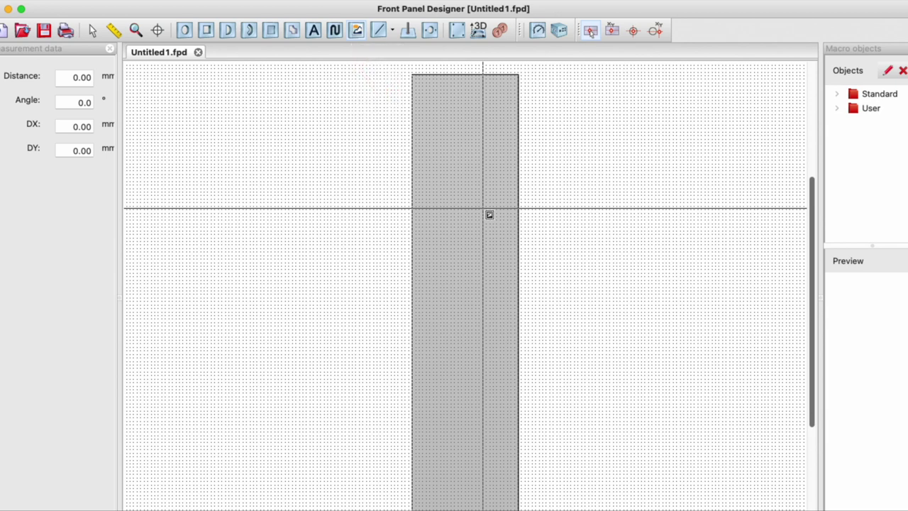
{"action": "left_click", "coordinate": [489, 214]}
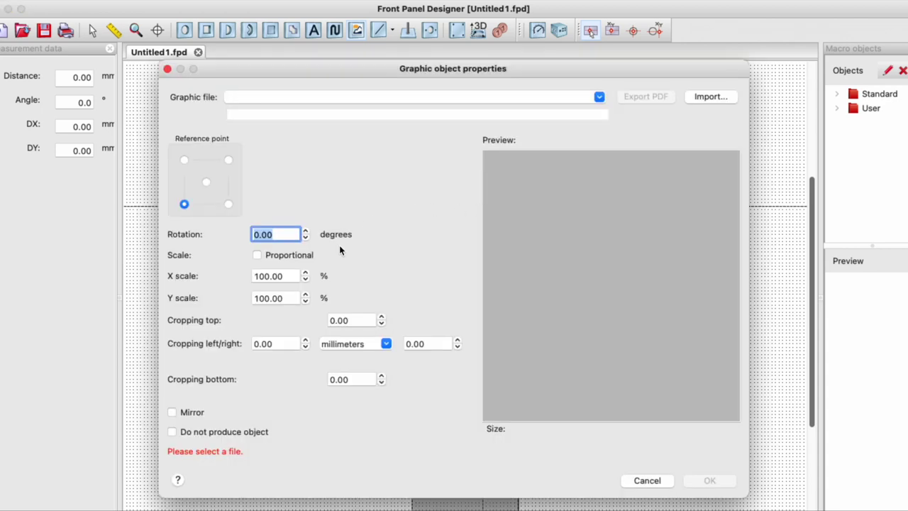
{"action": "left_click", "coordinate": [712, 97]}
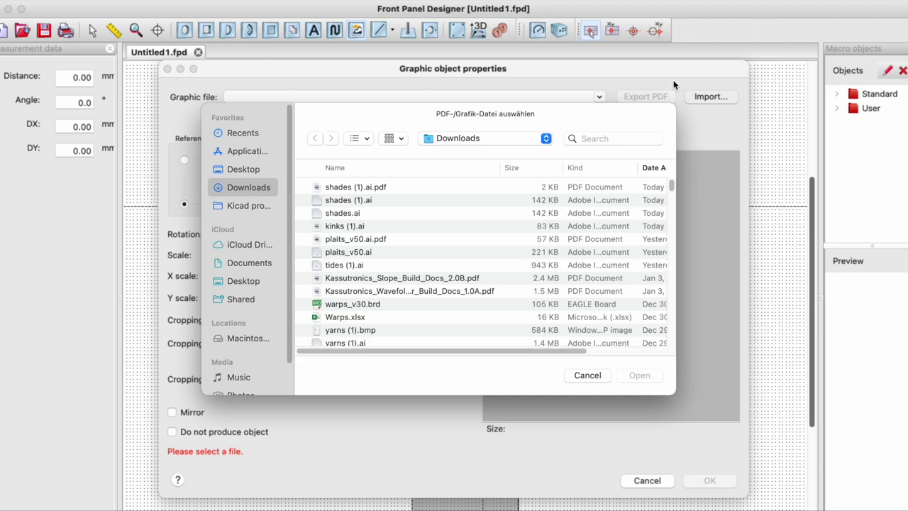
{"action": "double_click", "coordinate": [357, 187]}
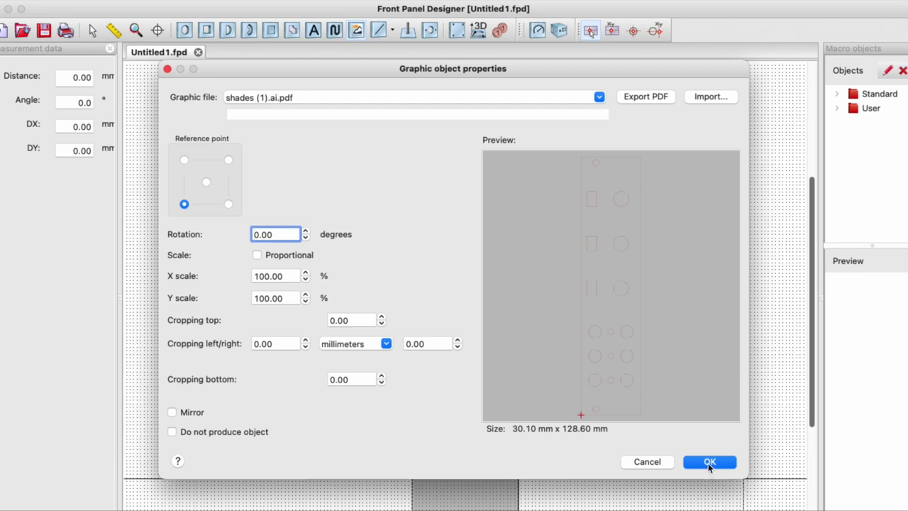
{"action": "left_click", "coordinate": [709, 463]}
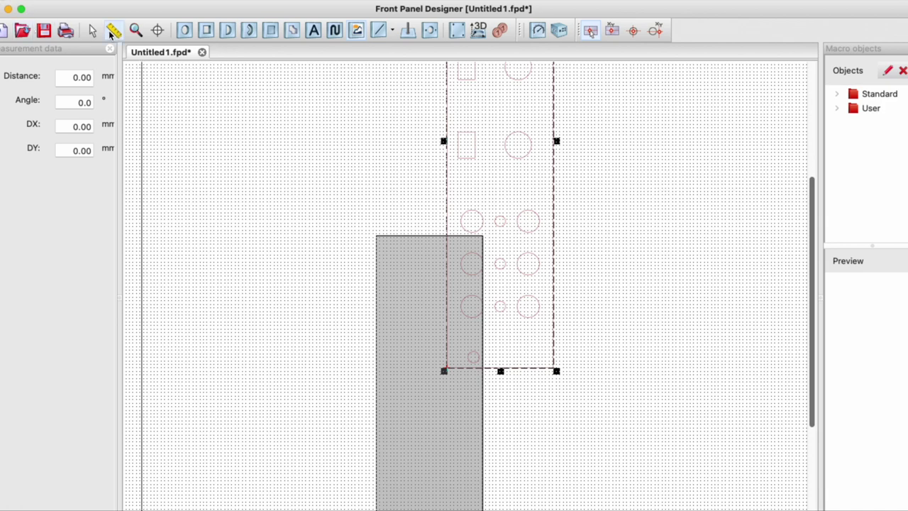
- Move the imported cutout graphic onto the grey panel and line up its outline with the panel's edges
{"action": "left_click", "coordinate": [92, 30]}
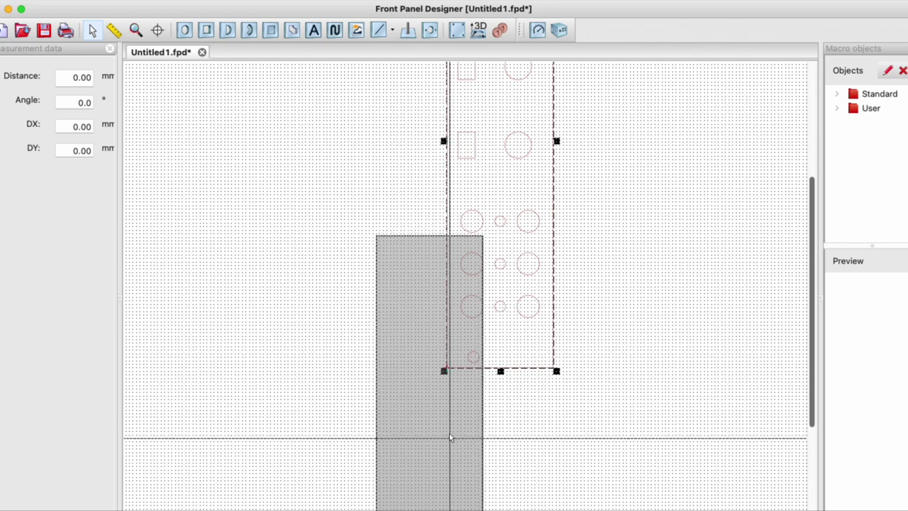
{"action": "left_click_drag", "start_coordinate": [450, 437], "coordinate": [449, 437]}
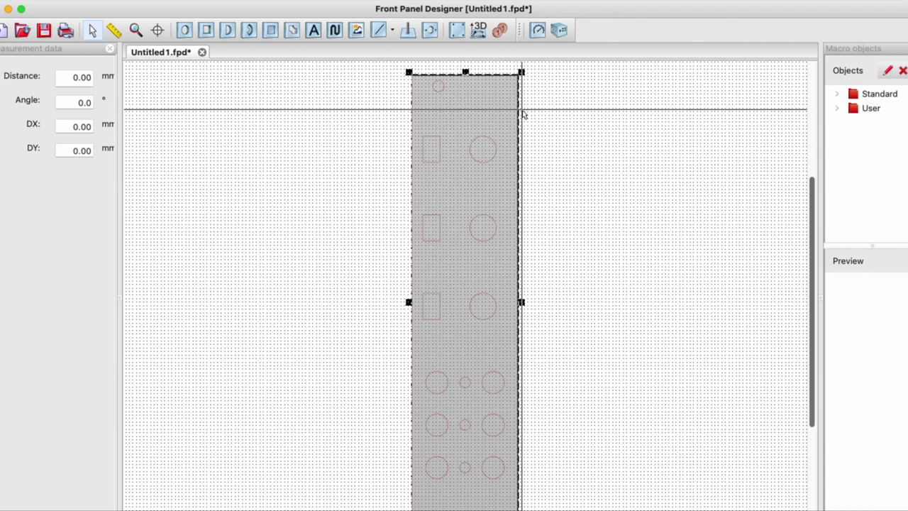
{"action": "scroll", "coordinate": [515, 178], "scroll_direction": "up", "scroll_amount": 5}
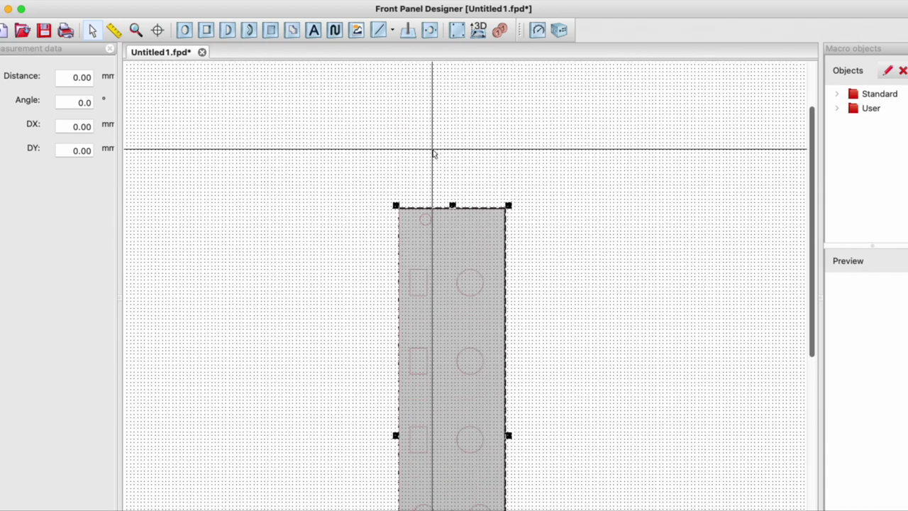
{"action": "scroll", "coordinate": [433, 151], "scroll_direction": "up", "scroll_amount": 5}
{"action": "scroll", "coordinate": [466, 190], "scroll_direction": "down", "scroll_amount": 4}
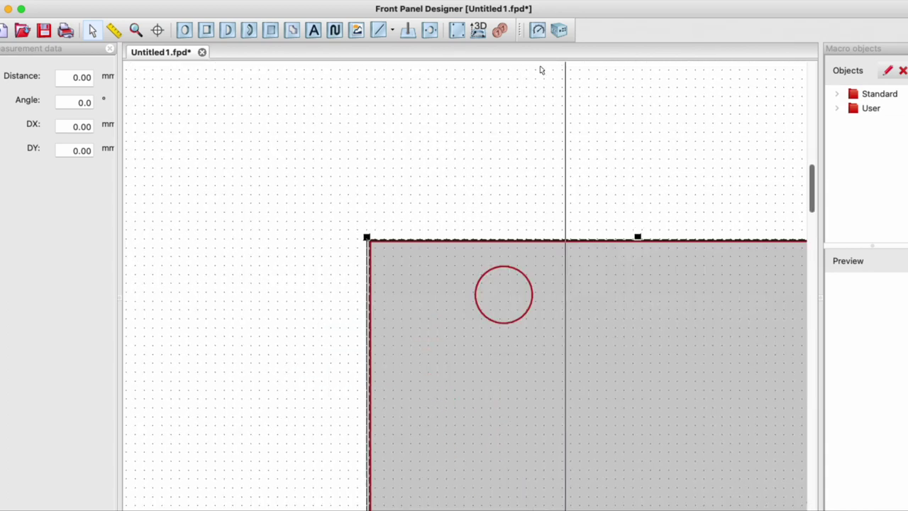
{"action": "scroll", "coordinate": [487, 223], "scroll_direction": "down", "scroll_amount": 2}
{"action": "scroll", "coordinate": [486, 223], "scroll_direction": "up", "scroll_amount": 4}
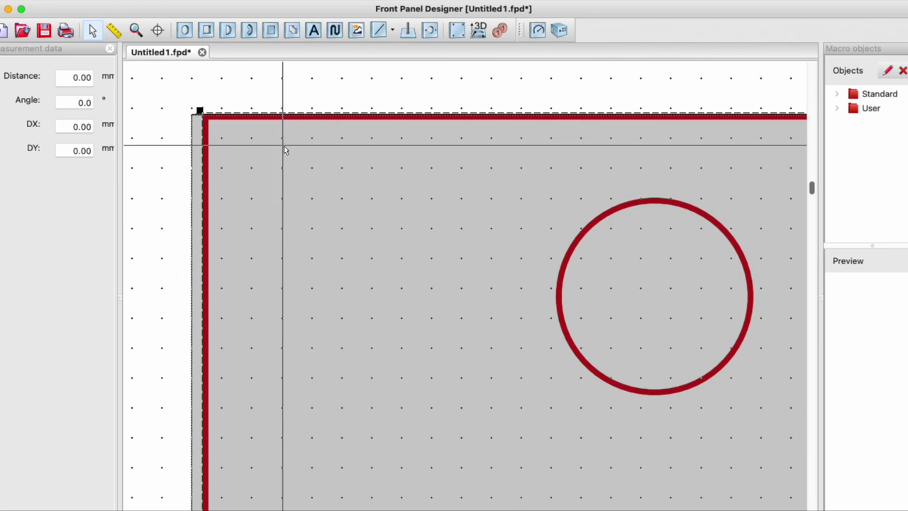
{"action": "scroll", "coordinate": [355, 185], "scroll_direction": "down", "scroll_amount": 5}
{"action": "scroll", "coordinate": [338, 249], "scroll_direction": "up", "scroll_amount": 5}
{"action": "scroll", "coordinate": [497, 249], "scroll_direction": "down", "scroll_amount": 5}
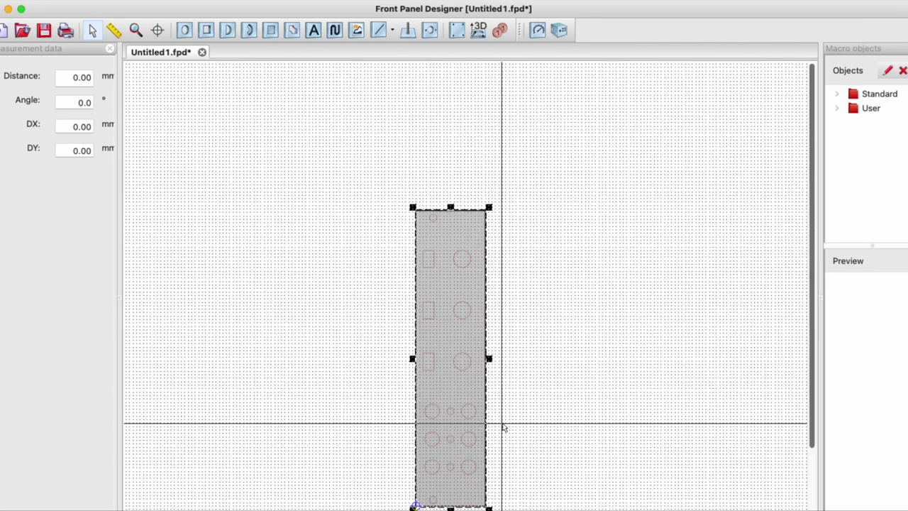
- Examine up close how the red cutout outline matches the panel's edges and corners on all sides
{"action": "scroll", "coordinate": [502, 425], "scroll_direction": "up", "scroll_amount": 5}
{"action": "scroll", "coordinate": [527, 331], "scroll_direction": "up", "scroll_amount": 1}
{"action": "scroll", "coordinate": [489, 333], "scroll_direction": "down", "scroll_amount": 2}
{"action": "scroll", "coordinate": [553, 365], "scroll_direction": "up", "scroll_amount": 4}
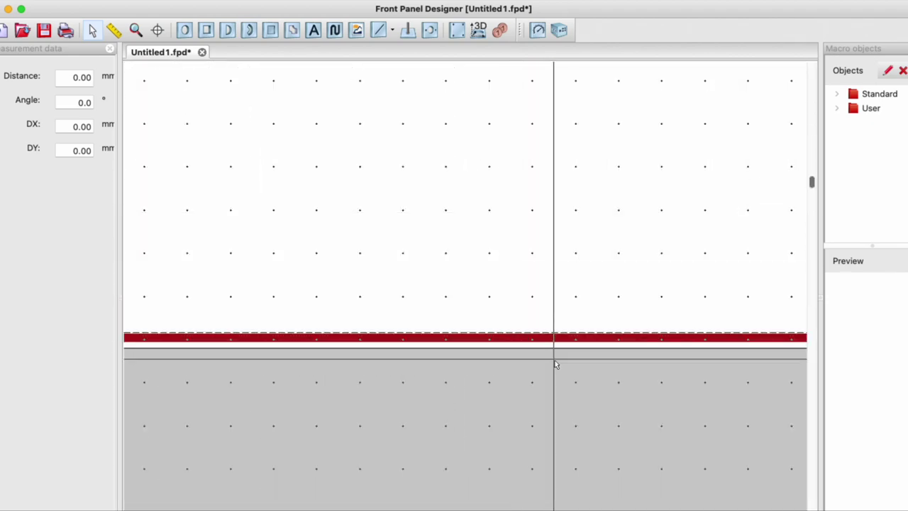
{"action": "scroll", "coordinate": [628, 300], "scroll_direction": "down", "scroll_amount": 3}
{"action": "scroll", "coordinate": [504, 286], "scroll_direction": "up", "scroll_amount": 4}
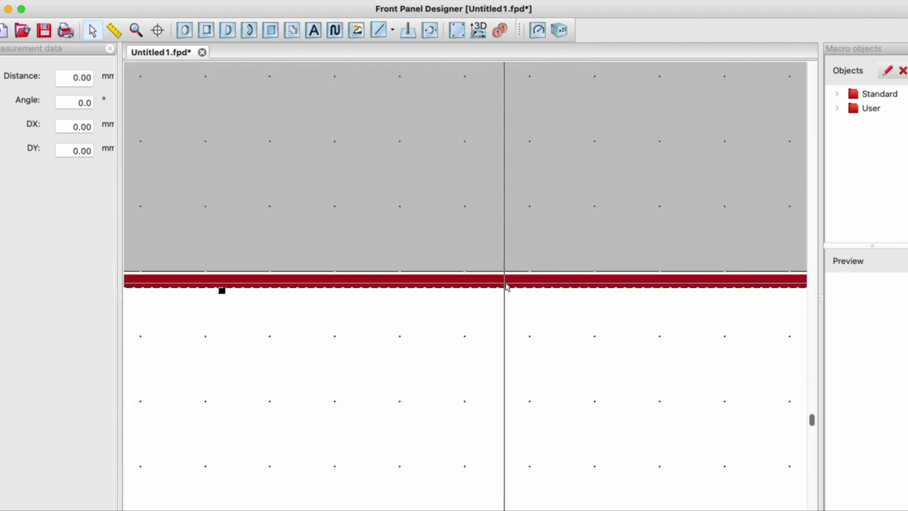
{"action": "scroll", "coordinate": [513, 298], "scroll_direction": "down", "scroll_amount": 1}
{"action": "scroll", "coordinate": [519, 315], "scroll_direction": "right", "scroll_amount": 5}
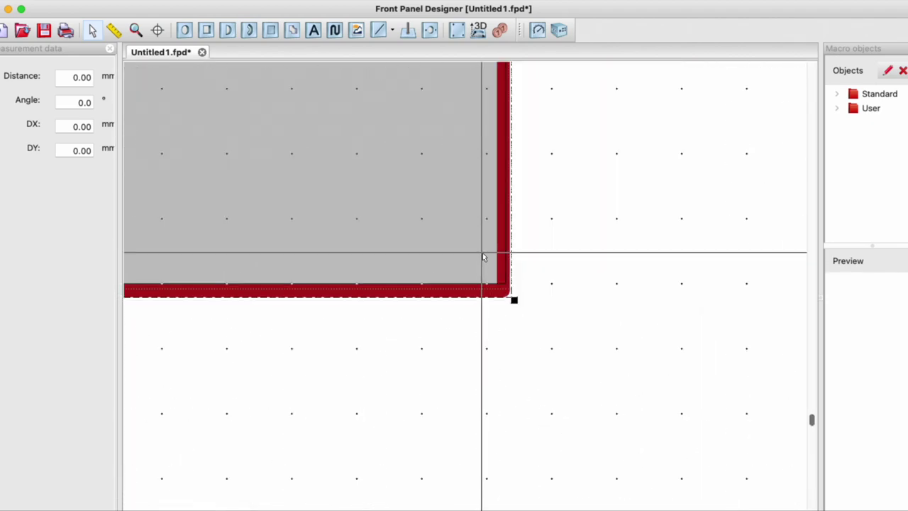
{"action": "scroll", "coordinate": [482, 253], "scroll_direction": "up", "scroll_amount": 2}
{"action": "scroll", "coordinate": [407, 298], "scroll_direction": "left", "scroll_amount": 5}
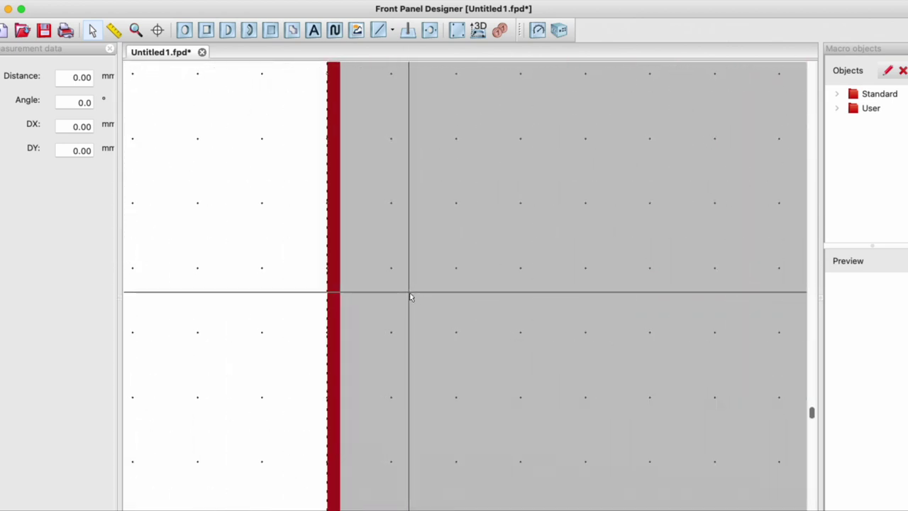
{"action": "scroll", "coordinate": [424, 319], "scroll_direction": "down", "scroll_amount": 2}
{"action": "scroll", "coordinate": [424, 319], "scroll_direction": "up", "scroll_amount": 2}
{"action": "scroll", "coordinate": [489, 320], "scroll_direction": "down", "scroll_amount": 2}
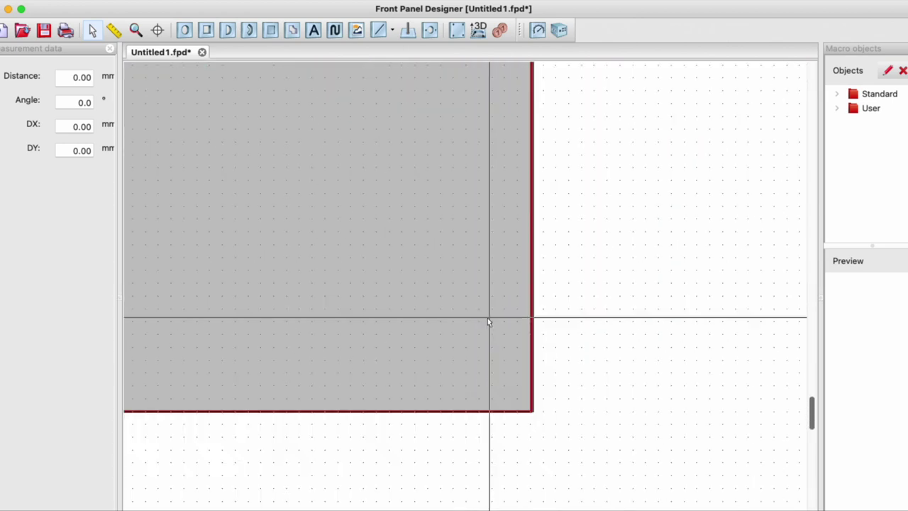
{"action": "scroll", "coordinate": [409, 412], "scroll_direction": "left", "scroll_amount": 5}
{"action": "scroll", "coordinate": [446, 172], "scroll_direction": "down", "scroll_amount": 3}
{"action": "scroll", "coordinate": [446, 178], "scroll_direction": "up", "scroll_amount": 4}
{"action": "left_click", "coordinate": [476, 381]}
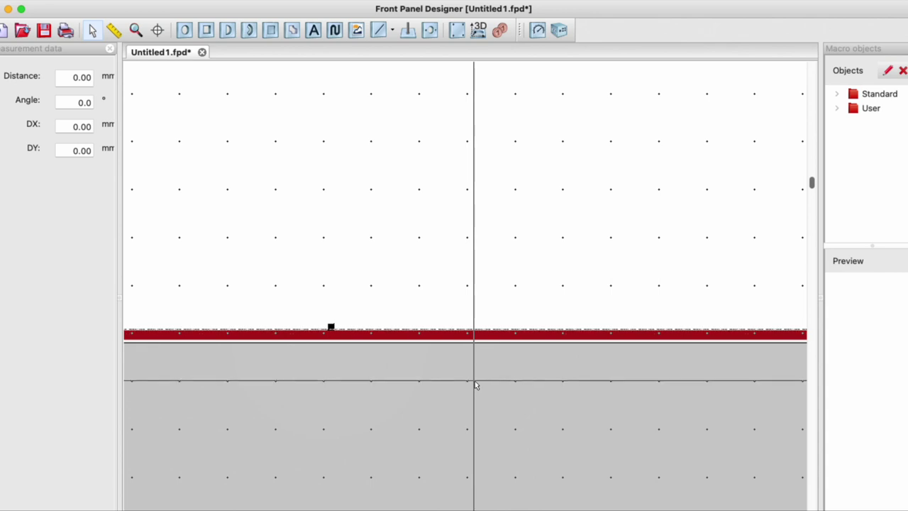
{"action": "scroll", "coordinate": [654, 224], "scroll_direction": "down", "scroll_amount": 2}
{"action": "scroll", "coordinate": [652, 220], "scroll_direction": "down", "scroll_amount": 2}
{"action": "scroll", "coordinate": [384, 389], "scroll_direction": "up", "scroll_amount": 4}
{"action": "scroll", "coordinate": [383, 389], "scroll_direction": "down", "scroll_amount": 3}
{"action": "scroll", "coordinate": [432, 312], "scroll_direction": "up", "scroll_amount": 4}
{"action": "scroll", "coordinate": [432, 312], "scroll_direction": "down", "scroll_amount": 3}
{"action": "scroll", "coordinate": [377, 448], "scroll_direction": "up", "scroll_amount": 3}
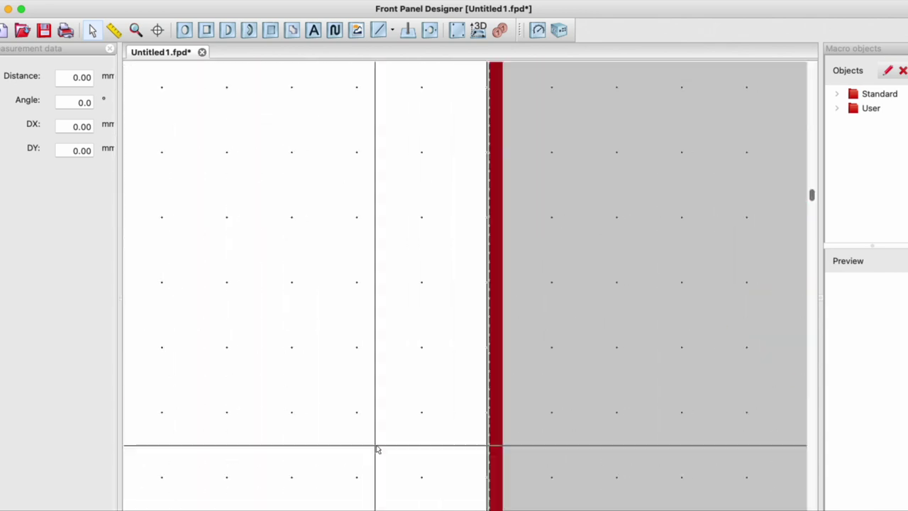
{"action": "scroll", "coordinate": [558, 438], "scroll_direction": "down", "scroll_amount": 3}
{"action": "scroll", "coordinate": [422, 299], "scroll_direction": "up", "scroll_amount": 3}
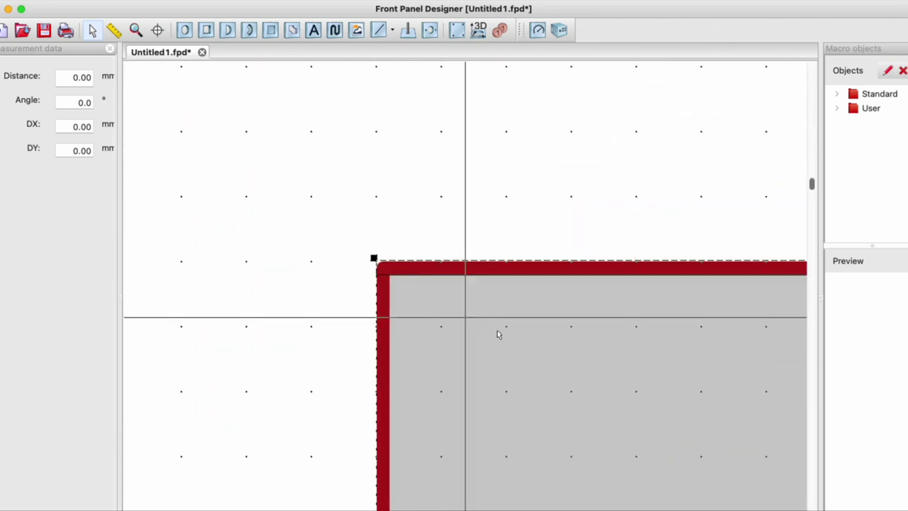
{"action": "scroll", "coordinate": [499, 331], "scroll_direction": "down", "scroll_amount": 4}
{"action": "scroll", "coordinate": [458, 268], "scroll_direction": "up", "scroll_amount": 3}
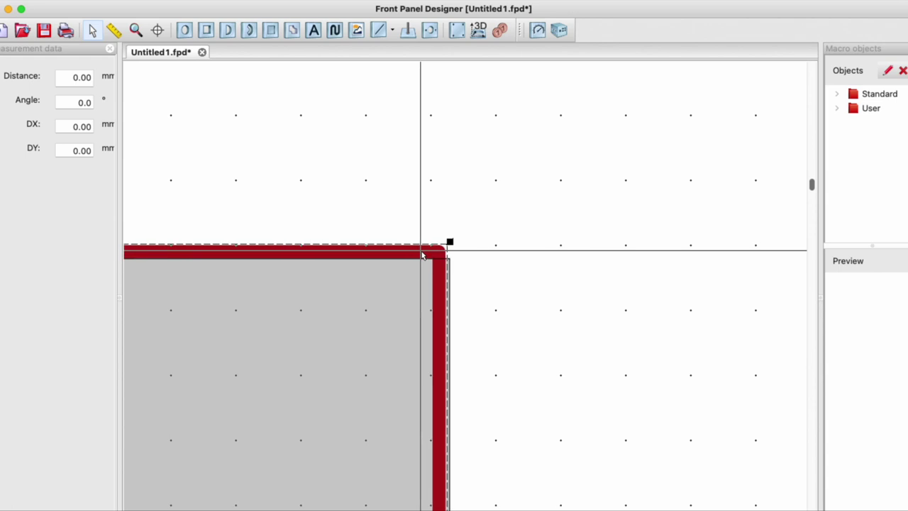
- Measure the cutout outline's width between its upper corners, and start a new note in Notes
{"action": "scroll", "coordinate": [421, 250], "scroll_direction": "down", "scroll_amount": 4}
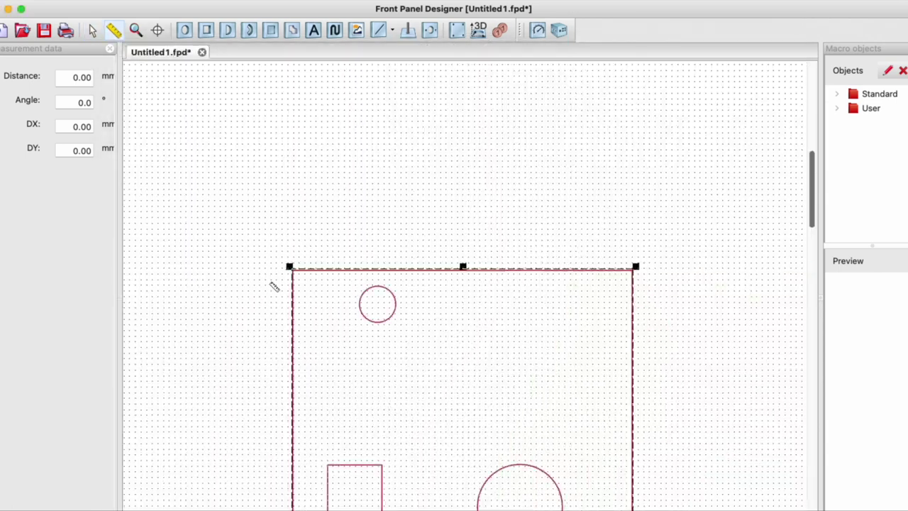
{"action": "scroll", "coordinate": [274, 286], "scroll_direction": "up", "scroll_amount": 4}
{"action": "scroll", "coordinate": [365, 273], "scroll_direction": "down", "scroll_amount": 4}
{"action": "scroll", "coordinate": [227, 222], "scroll_direction": "up", "scroll_amount": 4}
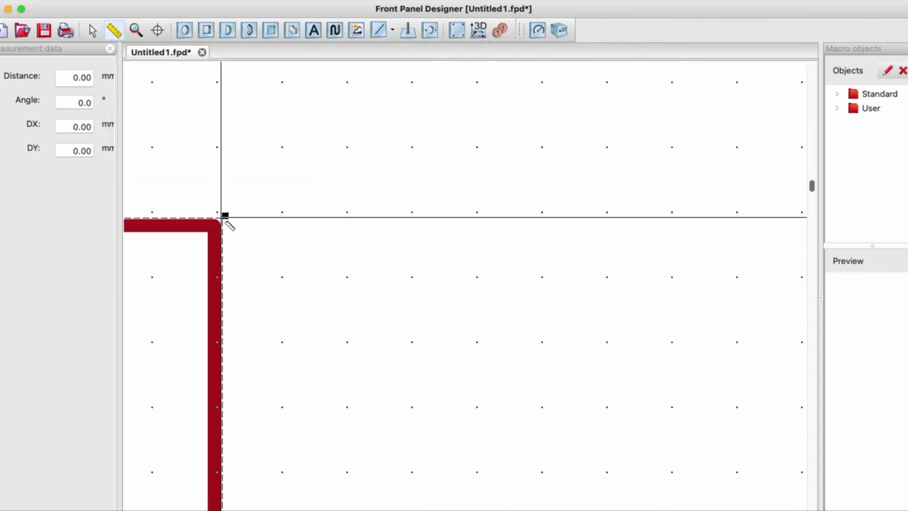
{"action": "scroll", "coordinate": [434, 324], "scroll_direction": "down", "scroll_amount": 5}
{"action": "key", "text": "super+Tab"}
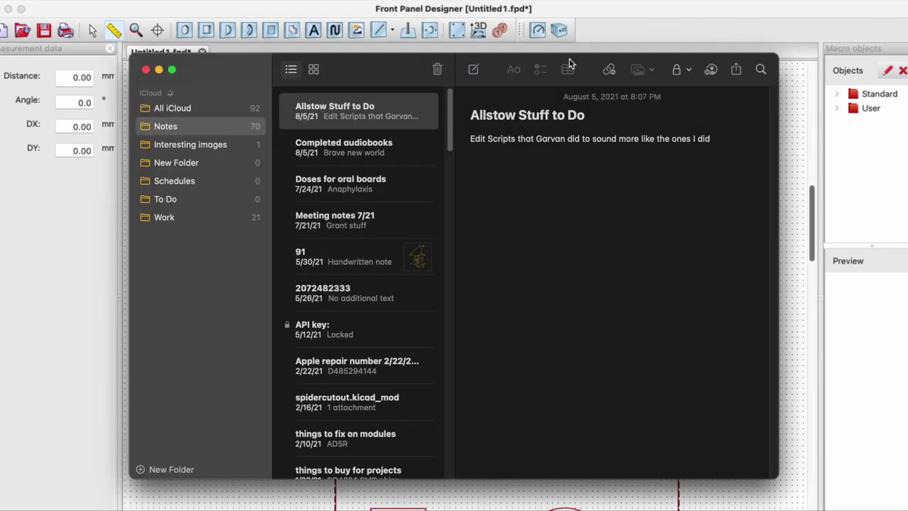
{"action": "left_click", "coordinate": [473, 69]}
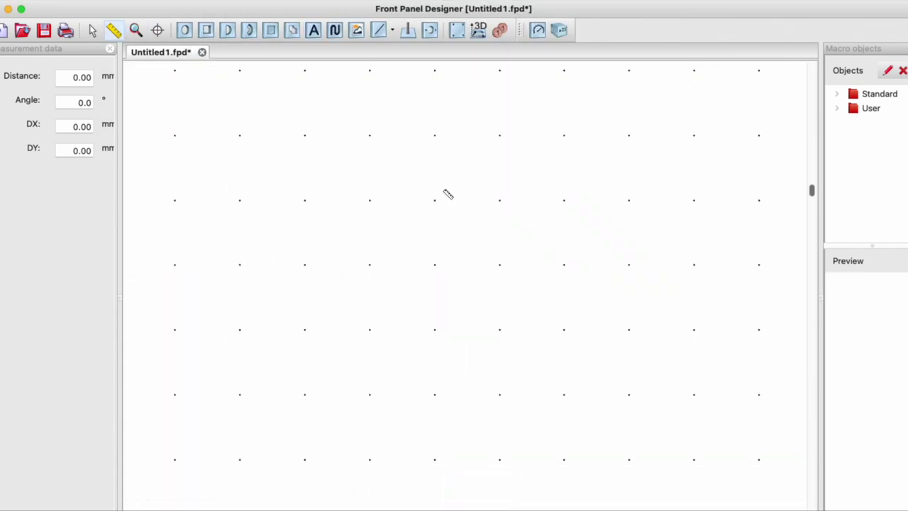
- Measure the cutout outline's height from its upper edge to its lower edge beside the panel
{"action": "scroll", "coordinate": [445, 192], "scroll_direction": "down", "scroll_amount": 4}
{"action": "scroll", "coordinate": [598, 345], "scroll_direction": "up", "scroll_amount": 4}
{"action": "scroll", "coordinate": [598, 345], "scroll_direction": "down", "scroll_amount": 6}
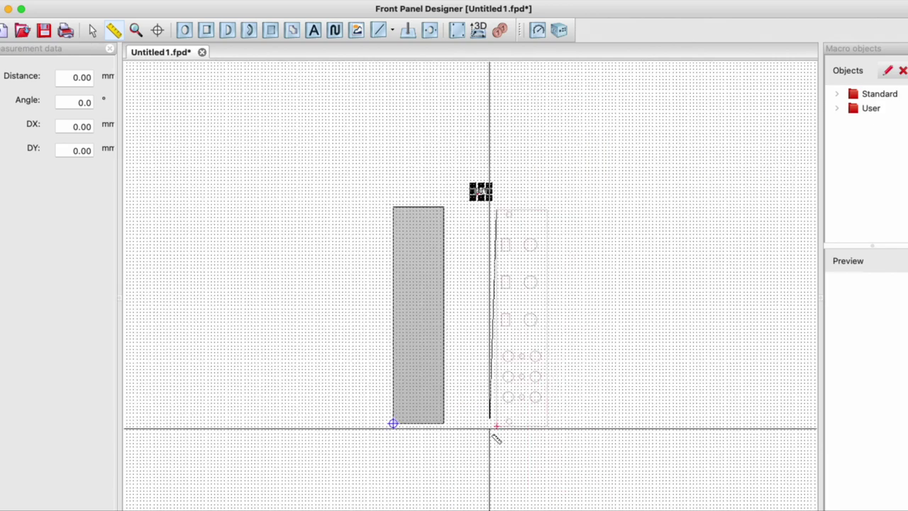
{"action": "scroll", "coordinate": [490, 428], "scroll_direction": "up", "scroll_amount": 5}
{"action": "scroll", "coordinate": [419, 233], "scroll_direction": "down", "scroll_amount": 5}
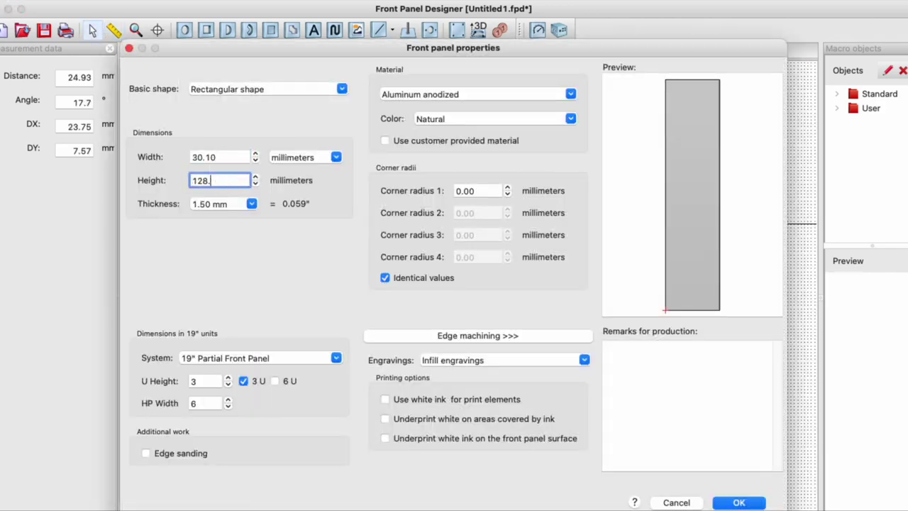
- Set the panel's height to 128.60 mm and delete the leftover width dimension above the panel
{"action": "key", "text": "Return"}
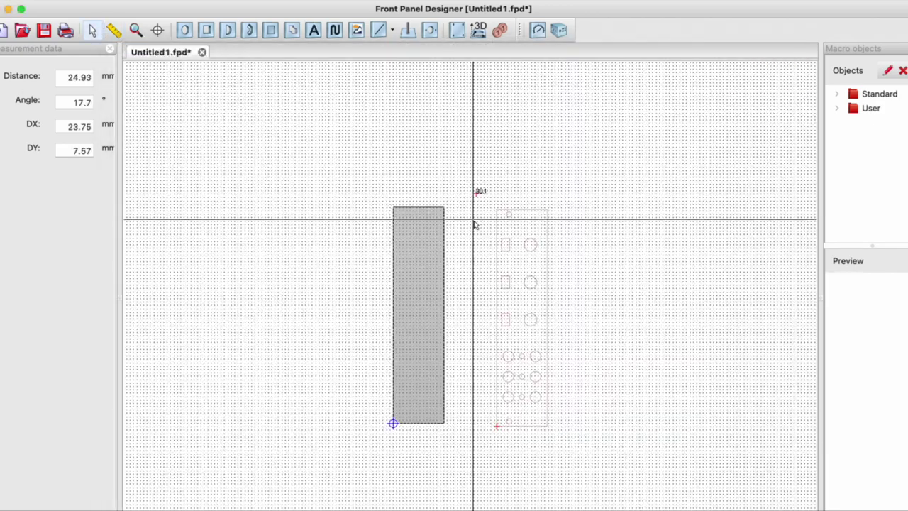
{"action": "left_click", "coordinate": [478, 190]}
{"action": "key", "text": "Delete"}
- Move the cutout graphic onto the resized panel and check its outline against the panel's edges and corners
{"action": "left_click", "coordinate": [496, 207]}
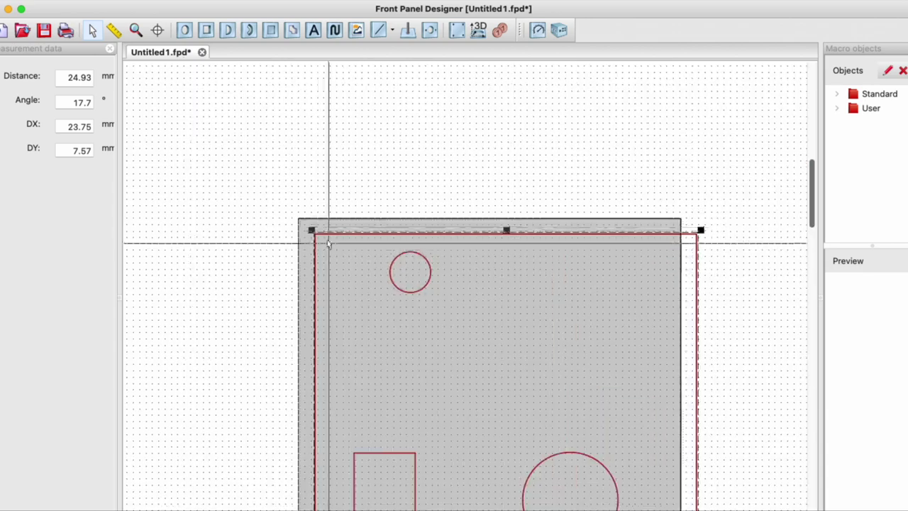
{"action": "left_click_drag", "start_coordinate": [329, 243], "coordinate": [312, 228]}
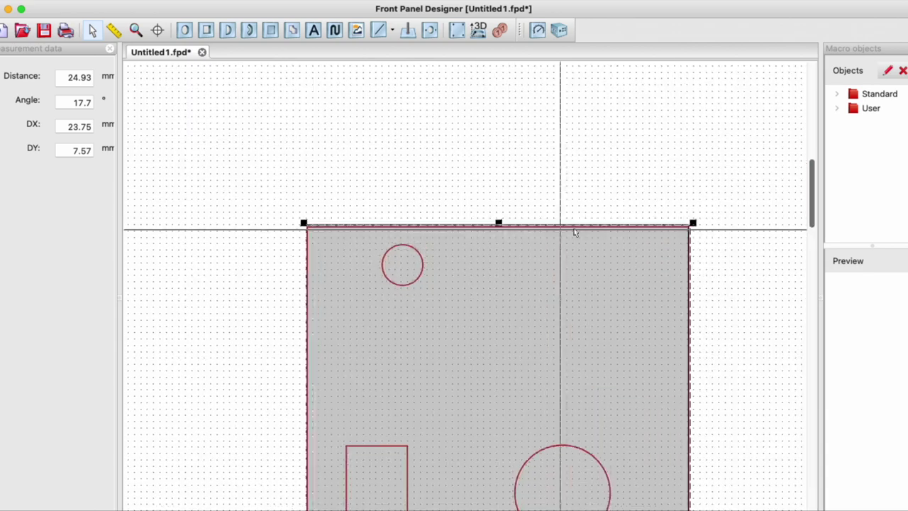
{"action": "scroll", "coordinate": [637, 235], "scroll_direction": "up", "scroll_amount": 3}
{"action": "scroll", "coordinate": [638, 237], "scroll_direction": "down", "scroll_amount": 5}
{"action": "scroll", "coordinate": [500, 284], "scroll_direction": "up", "scroll_amount": 7}
{"action": "scroll", "coordinate": [497, 331], "scroll_direction": "down", "scroll_amount": 8}
{"action": "scroll", "coordinate": [514, 417], "scroll_direction": "up", "scroll_amount": 6}
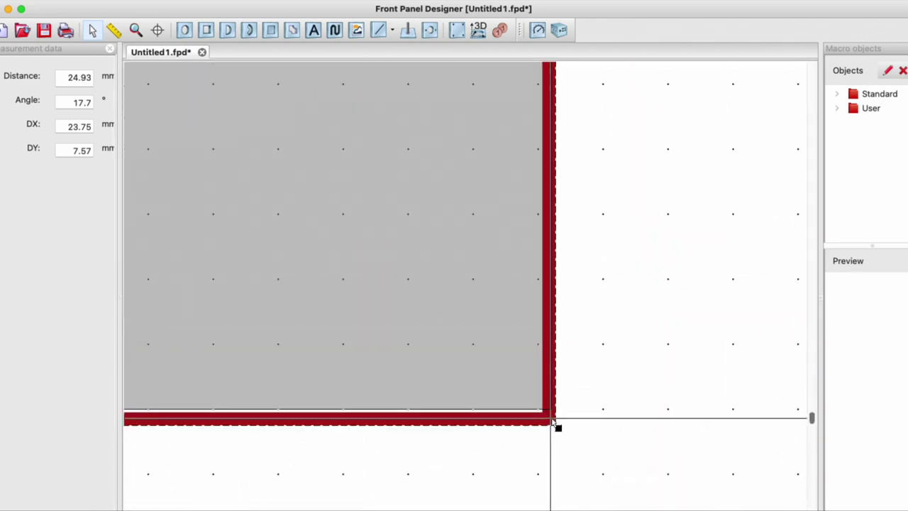
{"action": "scroll", "coordinate": [523, 419], "scroll_direction": "down", "scroll_amount": 3}
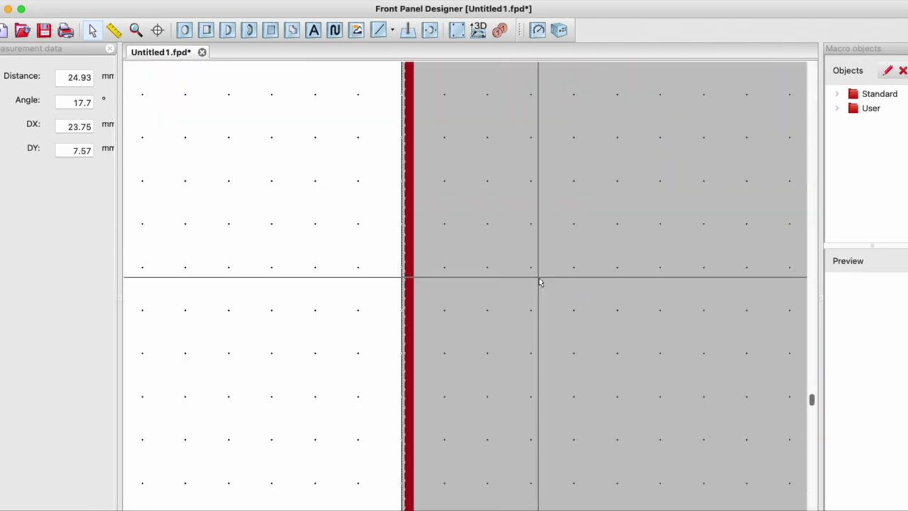
{"action": "scroll", "coordinate": [539, 278], "scroll_direction": "down", "scroll_amount": 5}
{"action": "scroll", "coordinate": [533, 374], "scroll_direction": "up", "scroll_amount": 6}
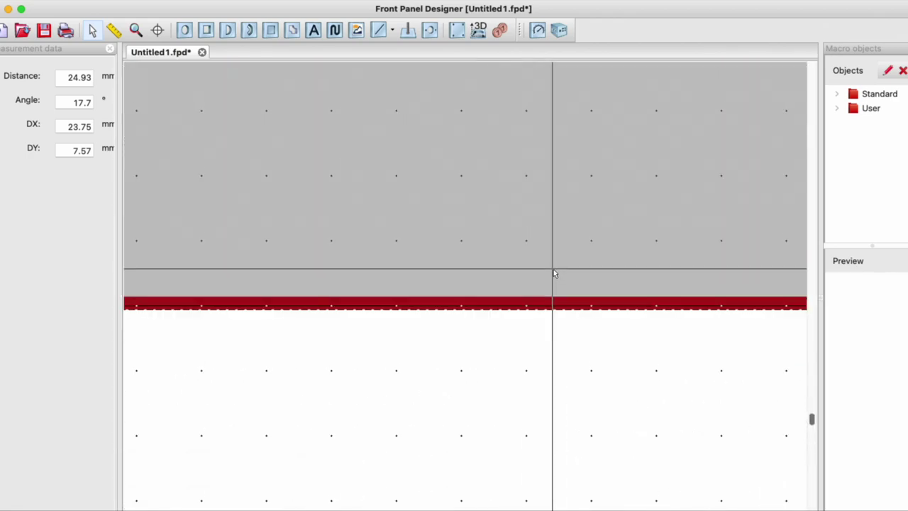
{"action": "scroll", "coordinate": [554, 274], "scroll_direction": "down", "scroll_amount": 5}
{"action": "scroll", "coordinate": [508, 163], "scroll_direction": "up", "scroll_amount": 5}
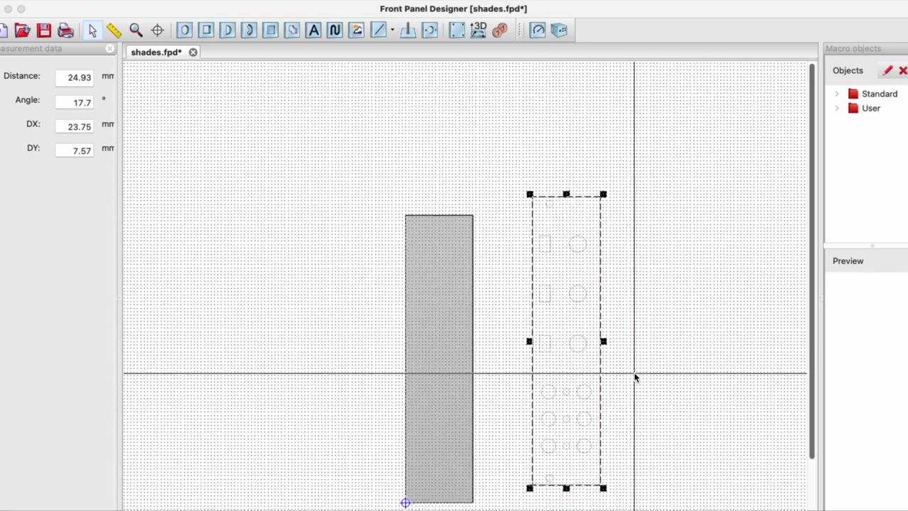
- Compare the size in the cutout graphic's properties with the width and height in the front panel's properties
{"action": "scroll", "coordinate": [634, 380], "scroll_direction": "down", "scroll_amount": 2}
{"action": "left_click", "coordinate": [536, 281]}
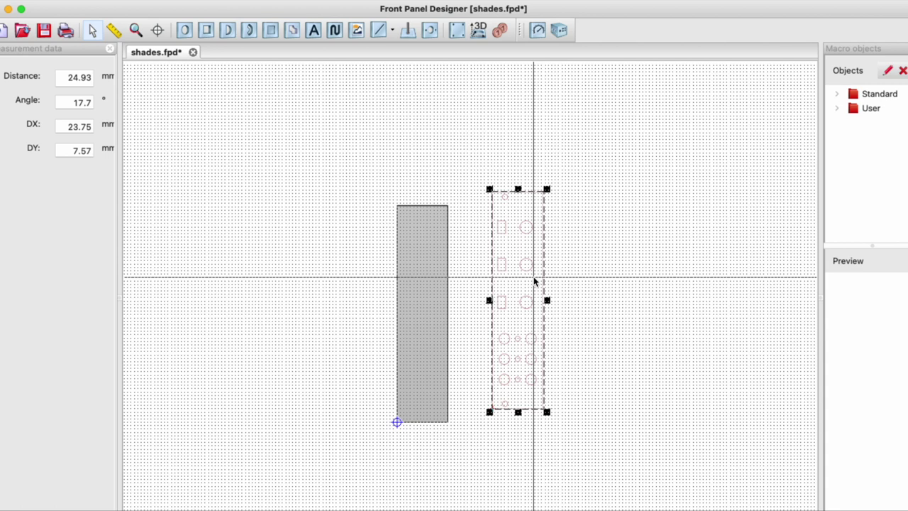
{"action": "double_click", "coordinate": [535, 281]}
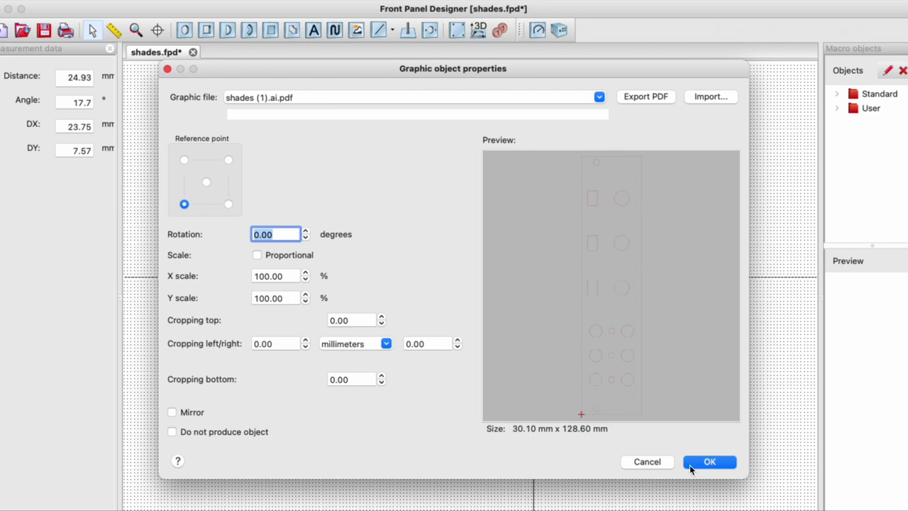
{"action": "left_click", "coordinate": [710, 461]}
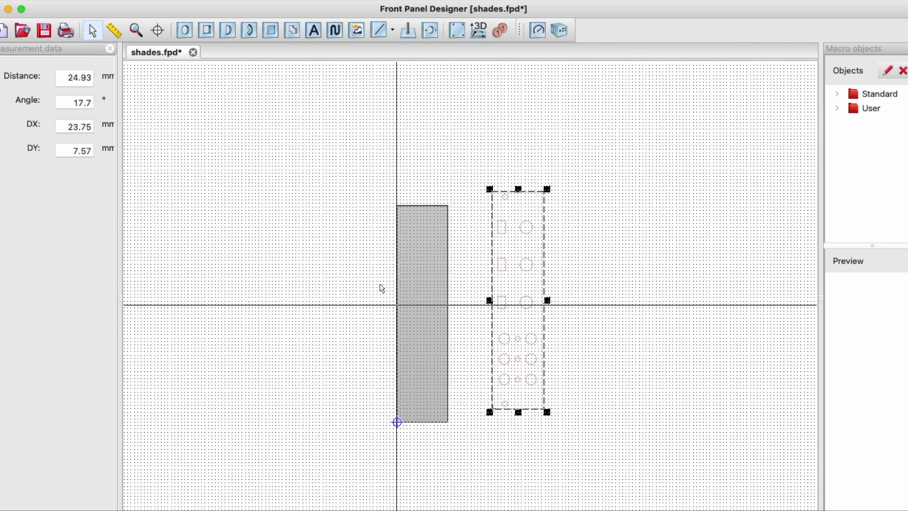
{"action": "double_click", "coordinate": [425, 264]}
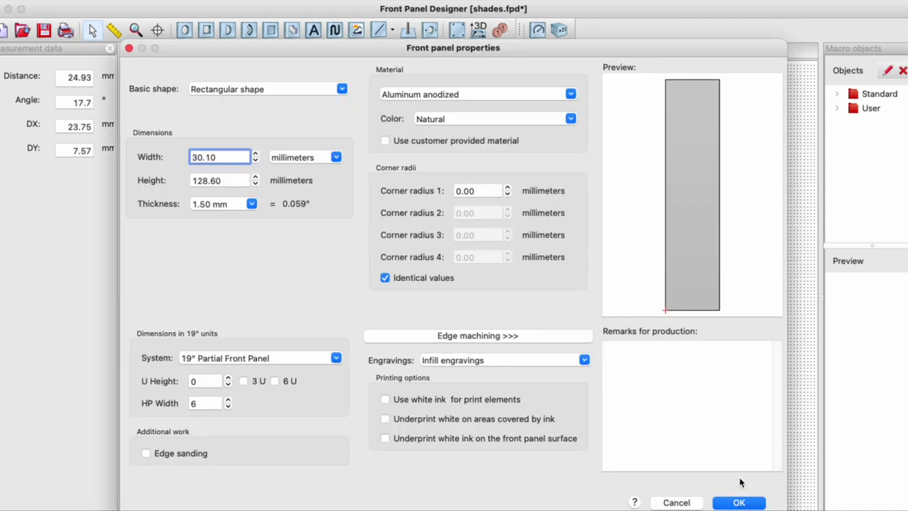
{"action": "left_click", "coordinate": [738, 503]}
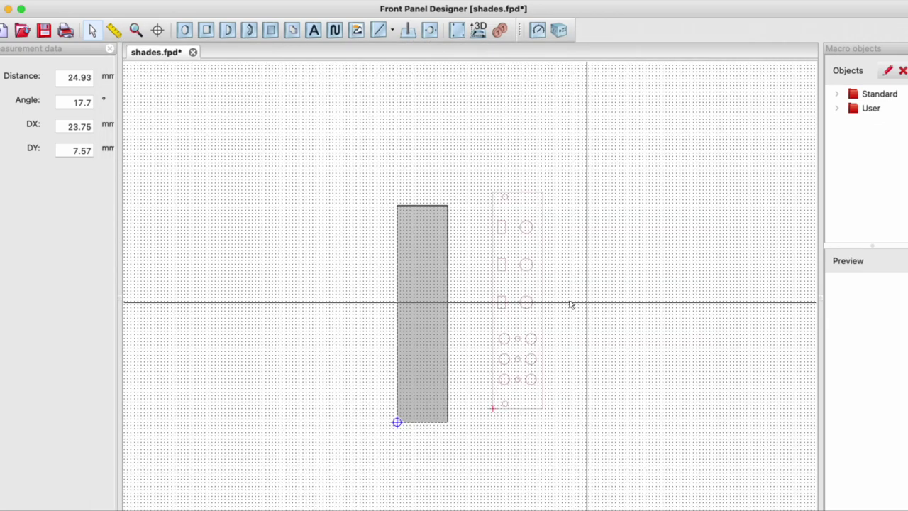
- Line the cutout graphic up with the panel again and check the match along the upper and lower edges
{"action": "key", "text": "super+z"}
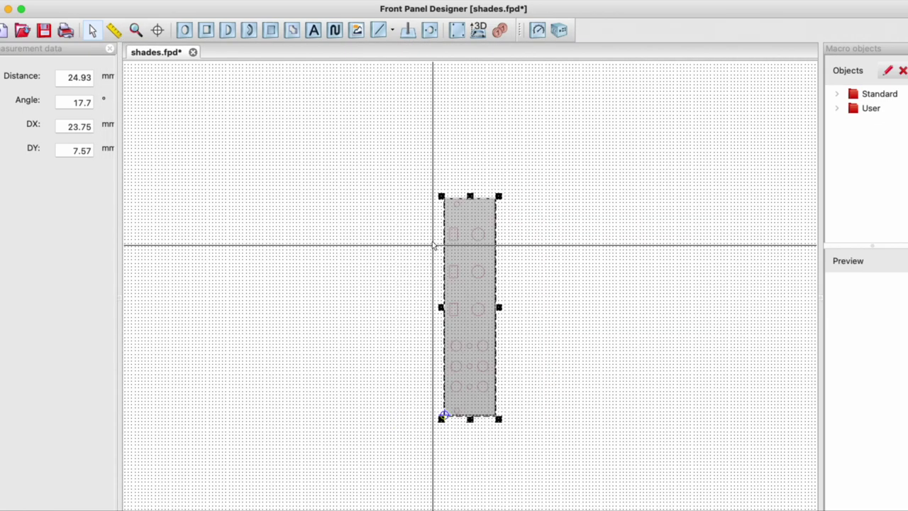
{"action": "scroll", "coordinate": [441, 229], "scroll_direction": "up", "scroll_amount": 5}
{"action": "scroll", "coordinate": [487, 154], "scroll_direction": "up", "scroll_amount": 8}
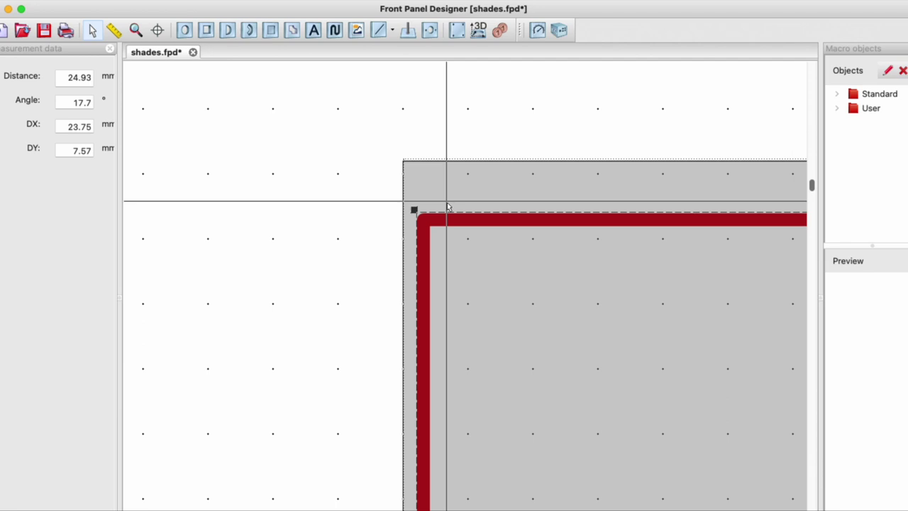
{"action": "key", "text": "super+z"}
{"action": "scroll", "coordinate": [447, 204], "scroll_direction": "right", "scroll_amount": 4}
{"action": "scroll", "coordinate": [160, 281], "scroll_direction": "down", "scroll_amount": 4}
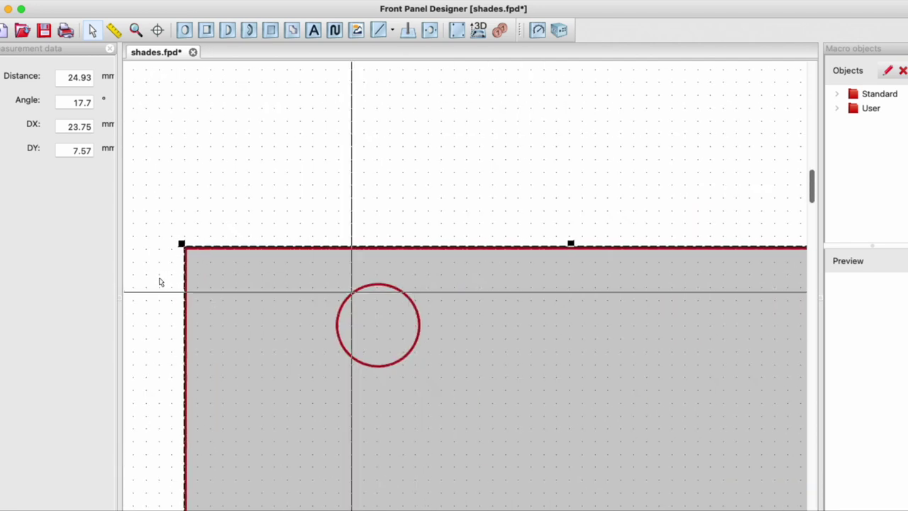
{"action": "scroll", "coordinate": [160, 281], "scroll_direction": "right", "scroll_amount": 5}
{"action": "scroll", "coordinate": [566, 308], "scroll_direction": "up", "scroll_amount": 2}
{"action": "scroll", "coordinate": [584, 341], "scroll_direction": "down", "scroll_amount": 8}
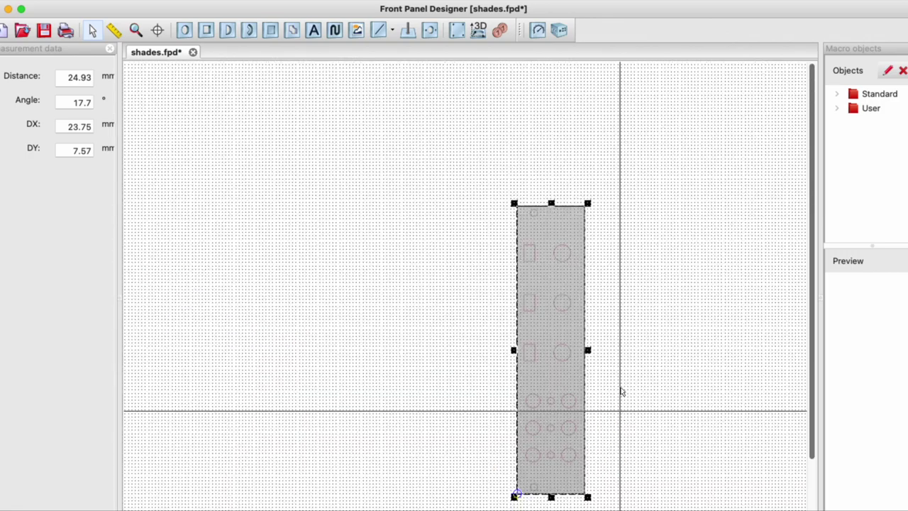
{"action": "scroll", "coordinate": [544, 387], "scroll_direction": "up", "scroll_amount": 10}
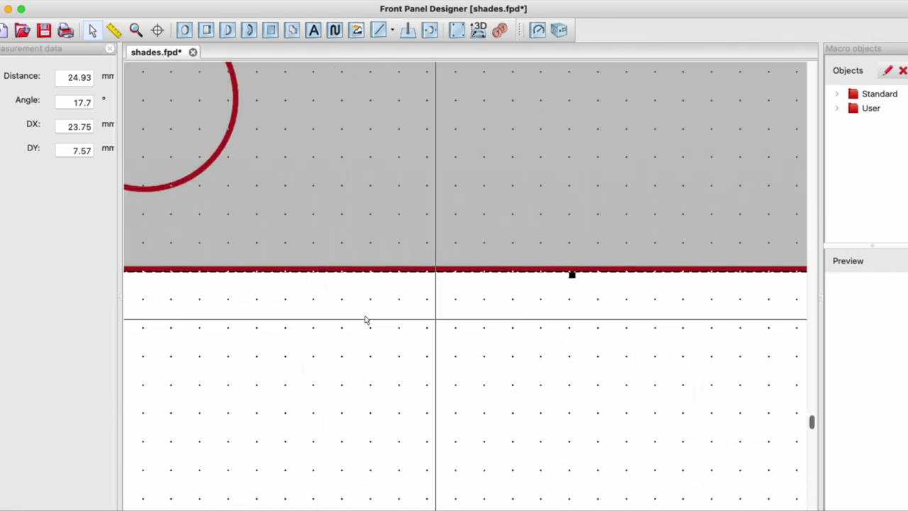
{"action": "scroll", "coordinate": [247, 280], "scroll_direction": "down", "scroll_amount": 8}
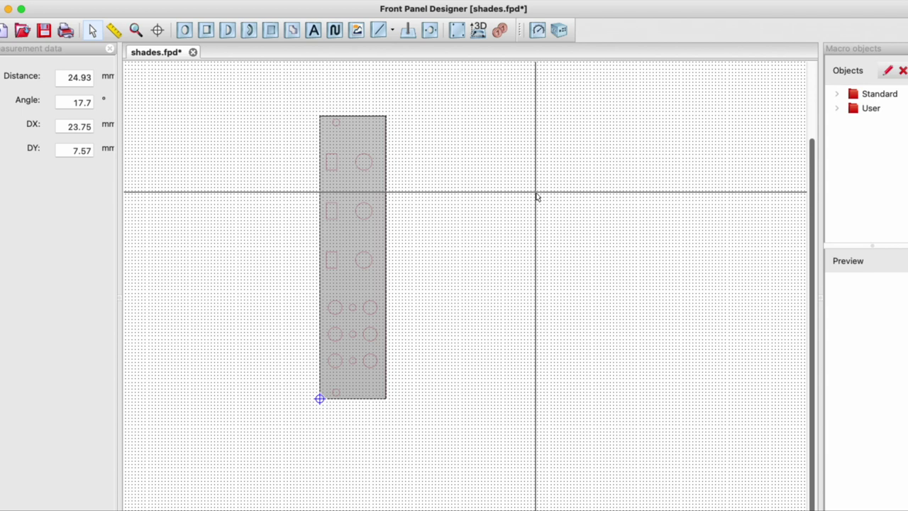
- Place a Pot Hole macro from the User objects in the empty area beside the panel
{"action": "left_click", "coordinate": [837, 108]}
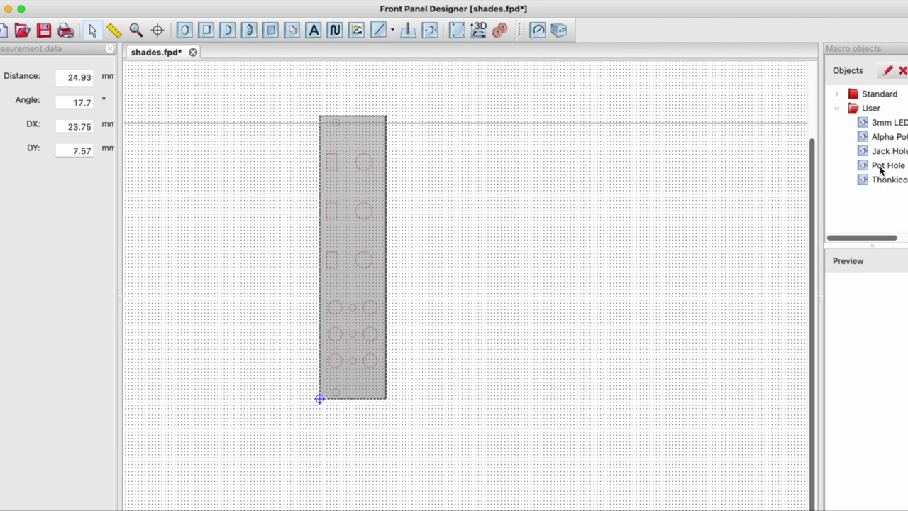
{"action": "left_click", "coordinate": [882, 166]}
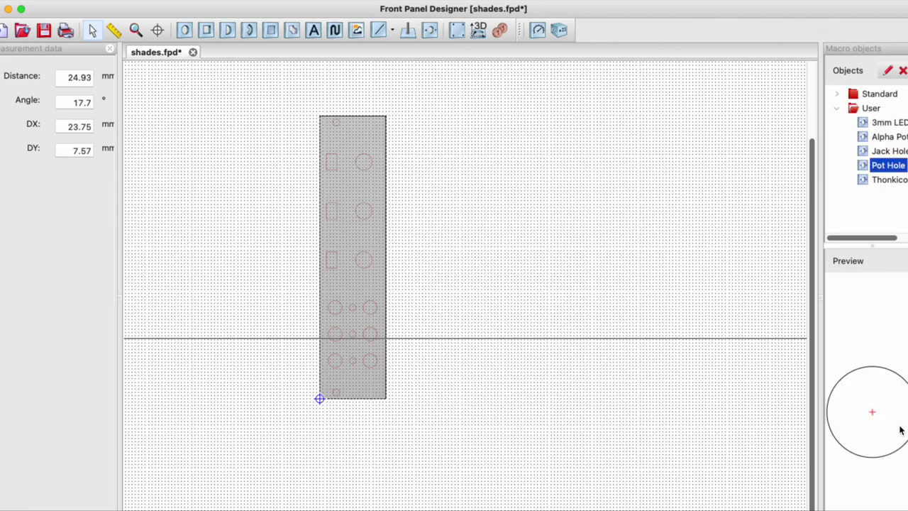
{"action": "left_click", "coordinate": [487, 220]}
{"action": "key", "text": "Delete"}
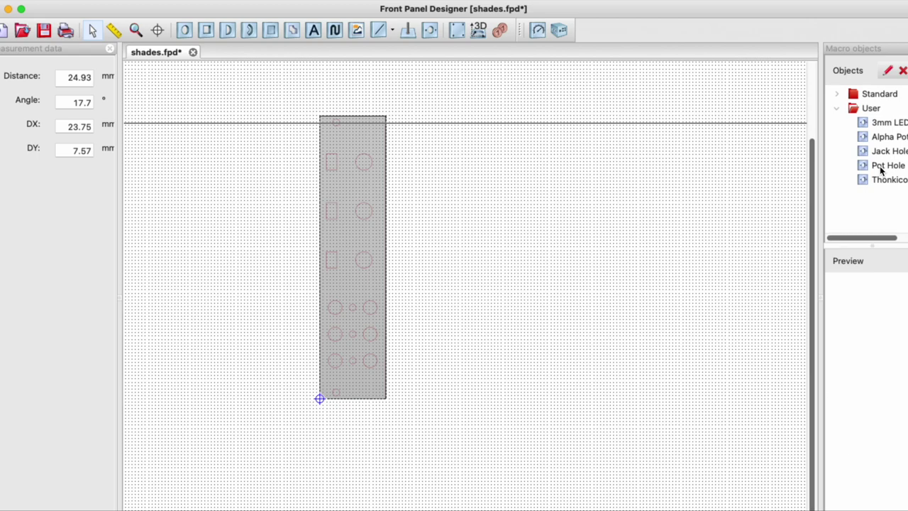
{"action": "left_click", "coordinate": [880, 168]}
{"action": "left_click_drag", "start_coordinate": [895, 426], "coordinate": [596, 220]}
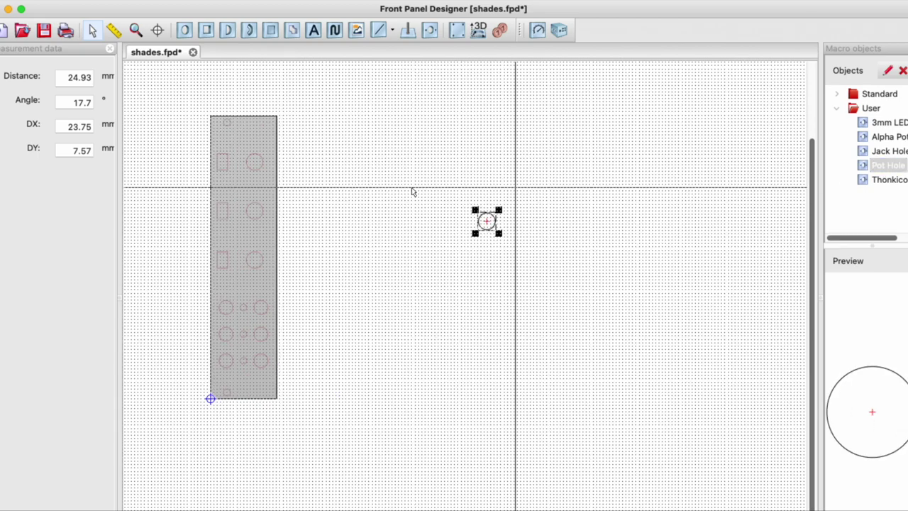
- Move the pot hole onto the panel and centre it on the uppermost red pot circle
{"action": "scroll", "coordinate": [256, 182], "scroll_direction": "up", "scroll_amount": 4}
{"action": "scroll", "coordinate": [531, 214], "scroll_direction": "down", "scroll_amount": 3}
{"action": "left_click_drag", "start_coordinate": [798, 262], "coordinate": [454, 175]}
{"action": "scroll", "coordinate": [533, 163], "scroll_direction": "up", "scroll_amount": 3}
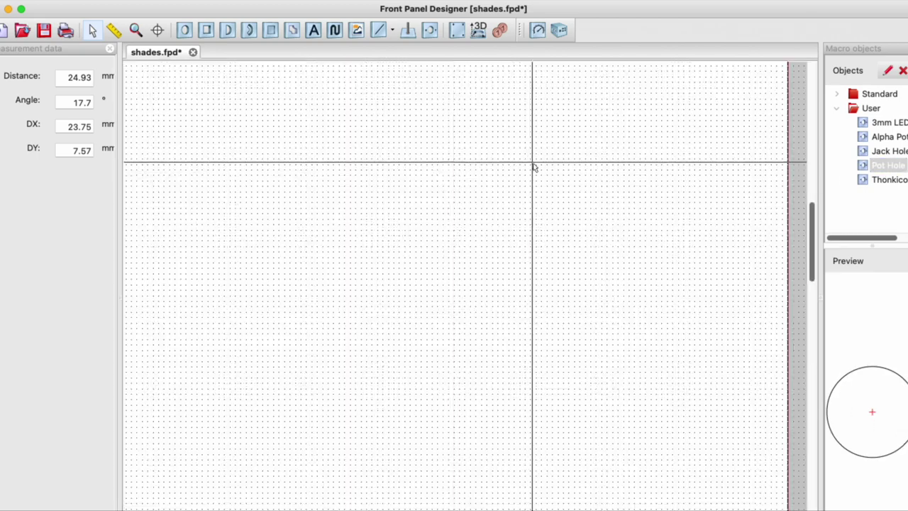
{"action": "scroll", "coordinate": [535, 168], "scroll_direction": "down", "scroll_amount": 4}
{"action": "scroll", "coordinate": [519, 308], "scroll_direction": "up", "scroll_amount": 3}
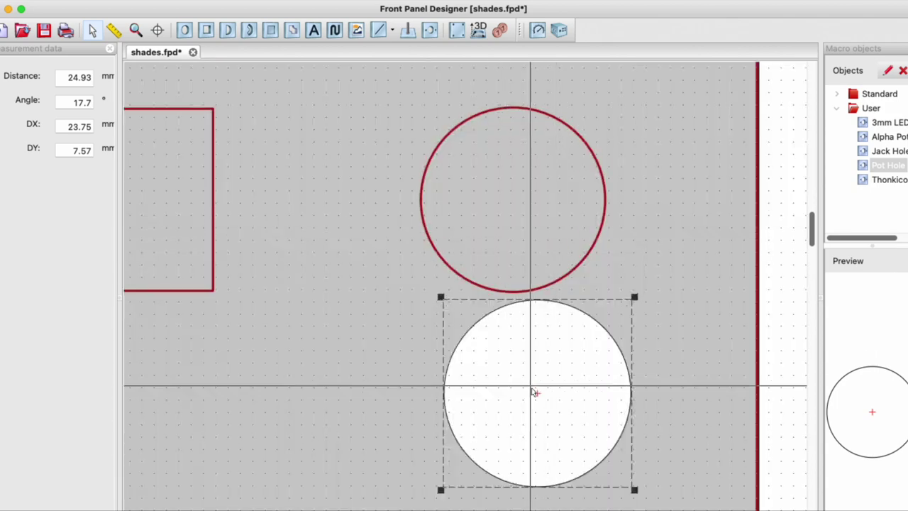
{"action": "left_click", "coordinate": [507, 197]}
{"action": "key", "text": "Return"}
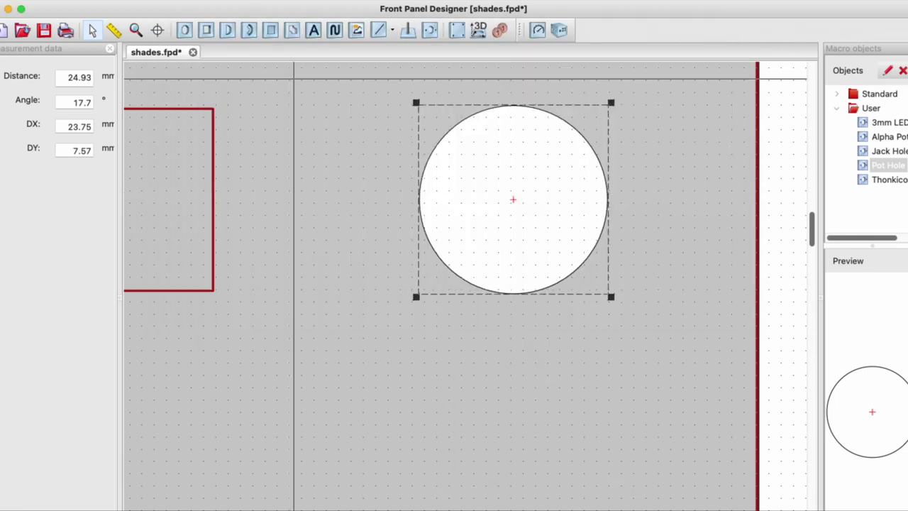
{"action": "mouse_move", "coordinate": [510, 203]}
{"action": "left_mouse_down"}
{"action": "mouse_move", "coordinate": [519, 403]}
{"action": "mouse_move", "coordinate": [544, 473]}
{"action": "mouse_move", "coordinate": [504, 217]}
{"action": "mouse_move", "coordinate": [510, 203]}
{"action": "left_mouse_up"}
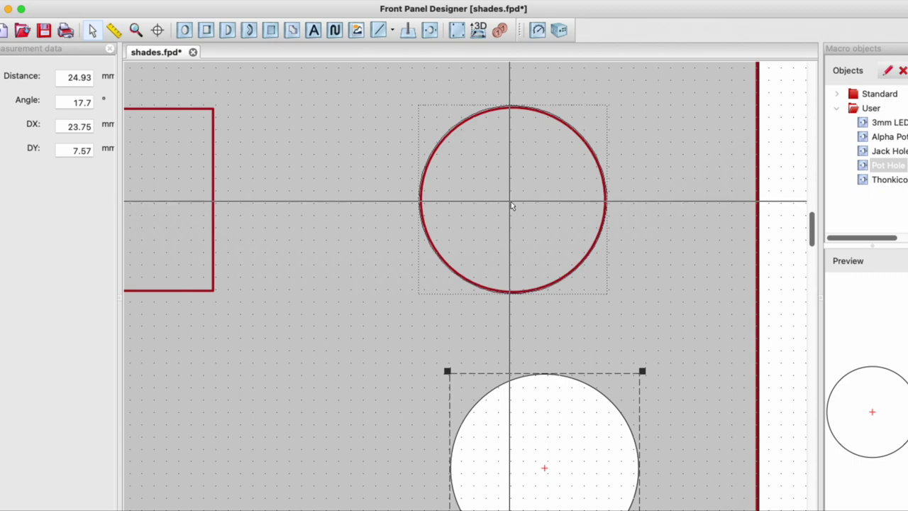
- Paste two copies of the pot hole and set them beside the middle and lowest pot circles
{"action": "key", "text": "super+z"}
{"action": "scroll", "coordinate": [674, 251], "scroll_direction": "down", "scroll_amount": 3}
{"action": "key", "text": "super+v"}
{"action": "left_click_drag", "start_coordinate": [709, 135], "coordinate": [480, 126]}
{"action": "scroll", "coordinate": [724, 425], "scroll_direction": "down", "scroll_amount": 2}
{"action": "left_click", "coordinate": [500, 161]}
{"action": "scroll", "coordinate": [500, 161], "scroll_direction": "down", "scroll_amount": 3}
{"action": "key", "text": "super+v"}
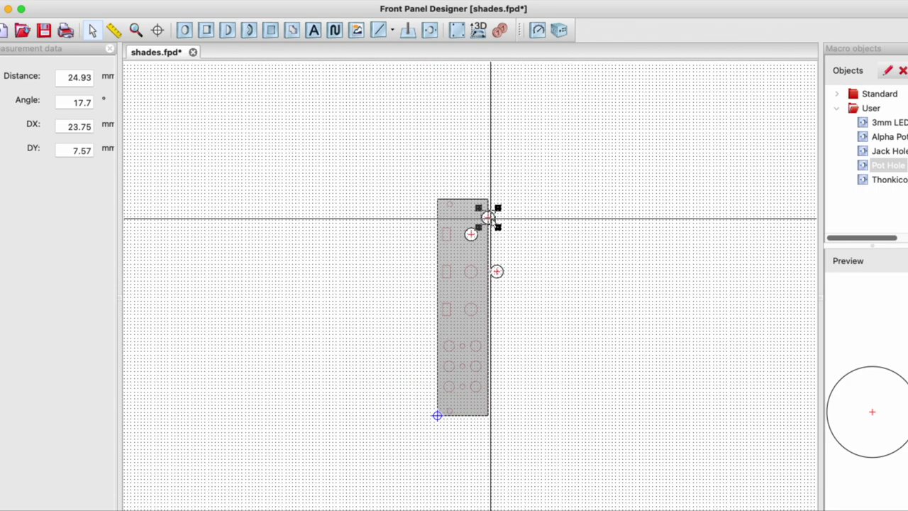
{"action": "left_click_drag", "start_coordinate": [490, 217], "coordinate": [518, 315]}
- Centre the two copied pot holes on the middle and lowest red pot circles
{"action": "scroll", "coordinate": [496, 264], "scroll_direction": "up", "scroll_amount": 4}
{"action": "scroll", "coordinate": [448, 325], "scroll_direction": "up", "scroll_amount": 4}
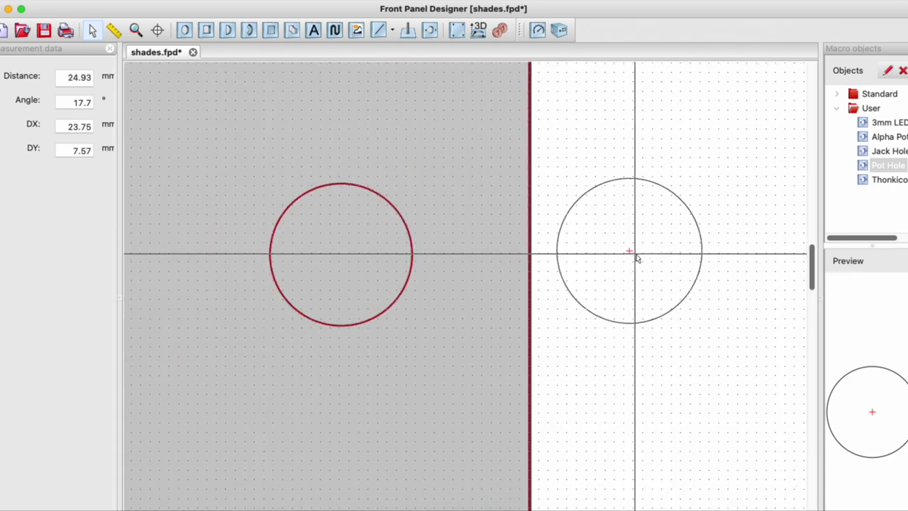
{"action": "left_click_drag", "start_coordinate": [631, 253], "coordinate": [342, 255]}
{"action": "scroll", "coordinate": [588, 186], "scroll_direction": "down", "scroll_amount": 3}
{"action": "left_click_drag", "start_coordinate": [661, 304], "coordinate": [423, 347]}
{"action": "scroll", "coordinate": [312, 334], "scroll_direction": "up", "scroll_amount": 4}
{"action": "left_click_drag", "start_coordinate": [681, 332], "coordinate": [186, 310]}
{"action": "scroll", "coordinate": [185, 306], "scroll_direction": "down", "scroll_amount": 2}
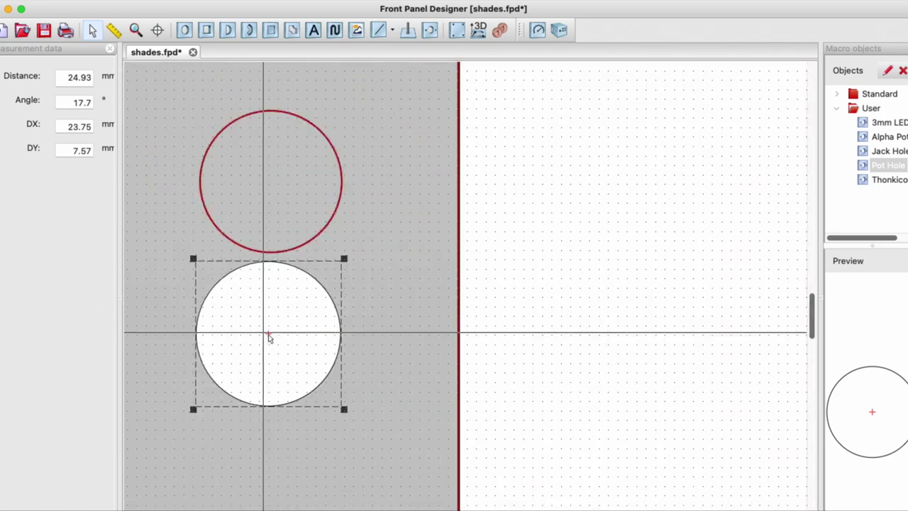
{"action": "left_click_drag", "start_coordinate": [270, 336], "coordinate": [273, 188]}
{"action": "scroll", "coordinate": [465, 359], "scroll_direction": "down", "scroll_amount": 3}
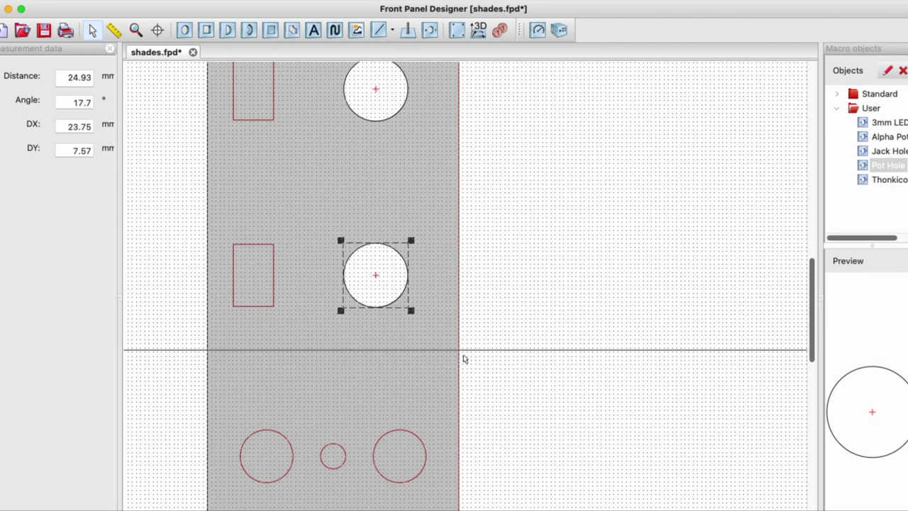
- Place a Jack Hole macro from the User objects beside the rows of jack circles
{"action": "scroll", "coordinate": [497, 369], "scroll_direction": "down", "scroll_amount": 3}
{"action": "left_click", "coordinate": [889, 151]}
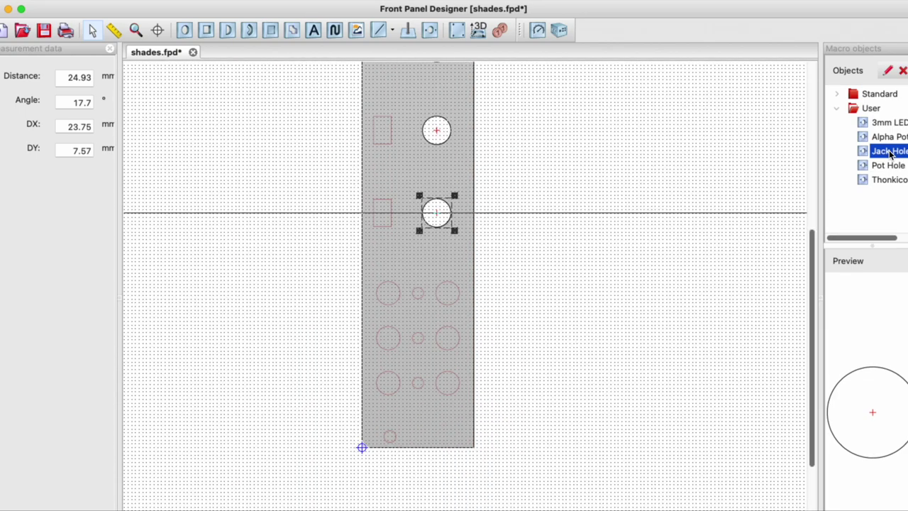
{"action": "left_click_drag", "start_coordinate": [890, 423], "coordinate": [584, 310]}
{"action": "left_click_drag", "start_coordinate": [527, 312], "coordinate": [268, 308]}
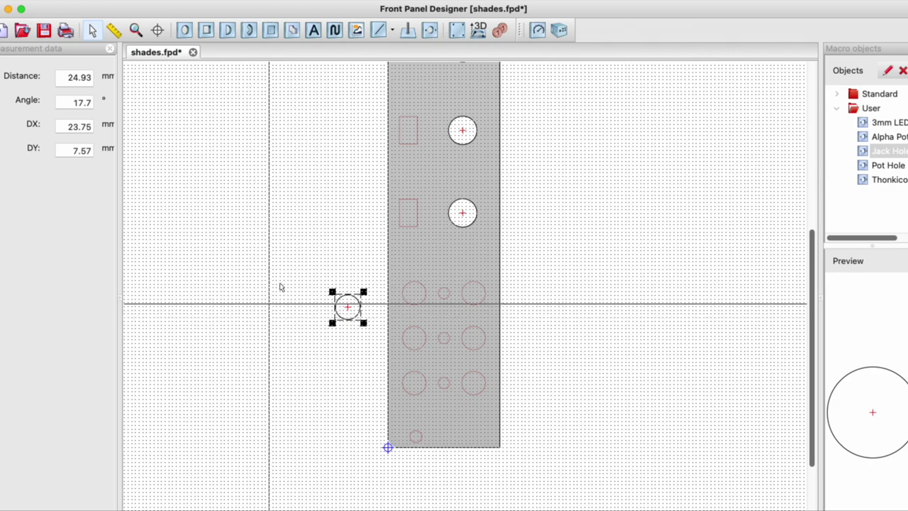
{"action": "scroll", "coordinate": [225, 424], "scroll_direction": "up", "scroll_amount": 2}
{"action": "left_click_drag", "start_coordinate": [724, 312], "coordinate": [482, 387]}
- Centre the jack hole on the left circle of the uppermost jack row
{"action": "left_click_drag", "start_coordinate": [258, 232], "coordinate": [380, 202]}
{"action": "scroll", "coordinate": [495, 228], "scroll_direction": "up", "scroll_amount": 3}
{"action": "scroll", "coordinate": [367, 202], "scroll_direction": "down", "scroll_amount": 3}
{"action": "scroll", "coordinate": [369, 227], "scroll_direction": "left", "scroll_amount": 2}
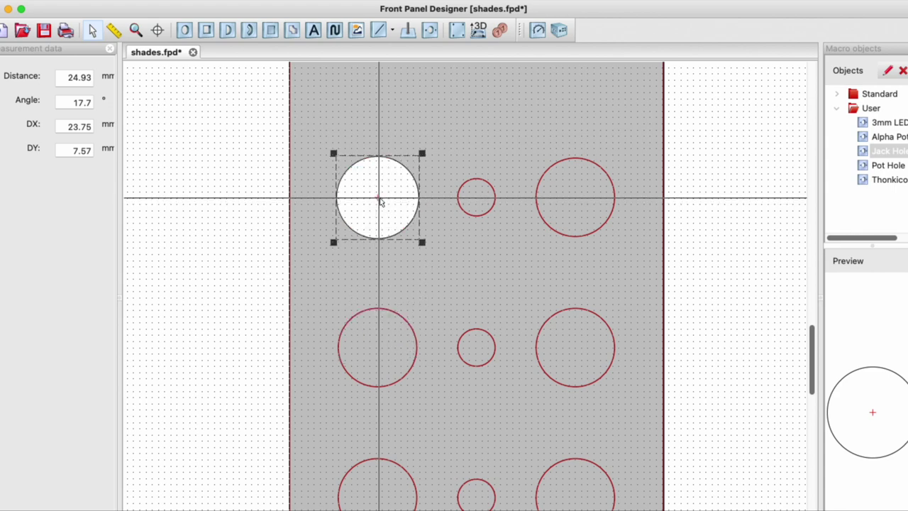
{"action": "double_click", "coordinate": [380, 202]}
{"action": "left_click", "coordinate": [696, 305]}
{"action": "scroll", "coordinate": [497, 259], "scroll_direction": "up", "scroll_amount": 1}
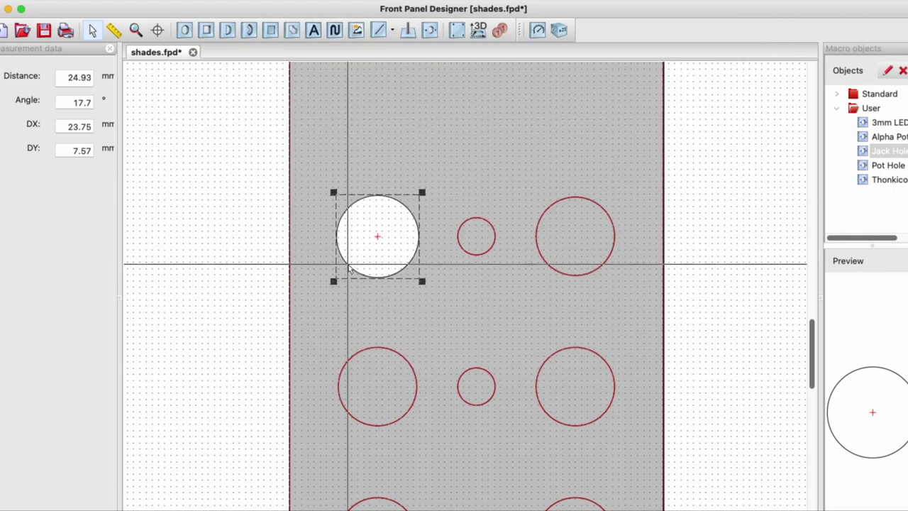
- Paste two copies of the jack hole and set them outside the panel's left edge, beside the middle and lowest jack rows
{"action": "left_click", "coordinate": [215, 254]}
{"action": "key", "text": "super+v"}
{"action": "left_click_drag", "start_coordinate": [488, 144], "coordinate": [199, 403]}
{"action": "key", "text": "super+v"}
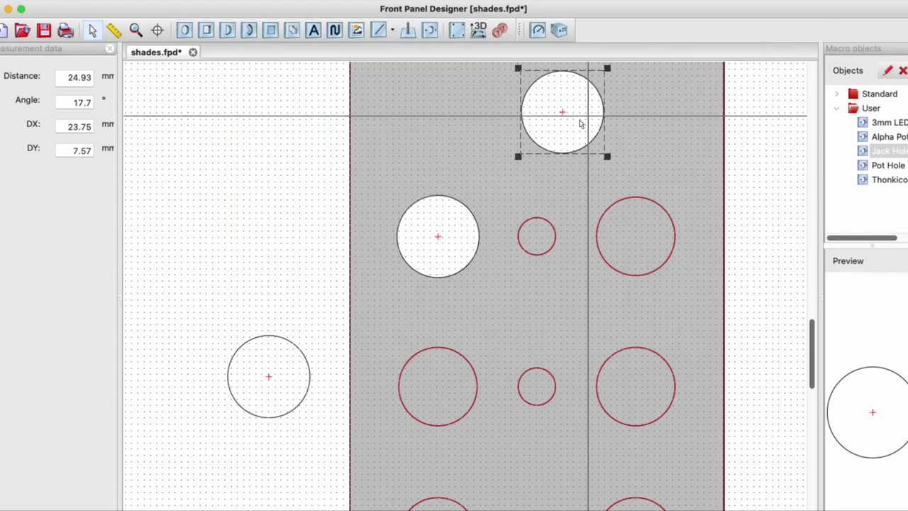
{"action": "left_click_drag", "start_coordinate": [580, 124], "coordinate": [310, 505]}
- Paste three more copies of the jack hole and set them outside the panel's right edge, one beside each jack row
{"action": "scroll", "coordinate": [531, 310], "scroll_direction": "down", "scroll_amount": 3}
{"action": "scroll", "coordinate": [558, 334], "scroll_direction": "right", "scroll_amount": 3}
{"action": "scroll", "coordinate": [584, 355], "scroll_direction": "down", "scroll_amount": 3}
{"action": "key", "text": "super+v"}
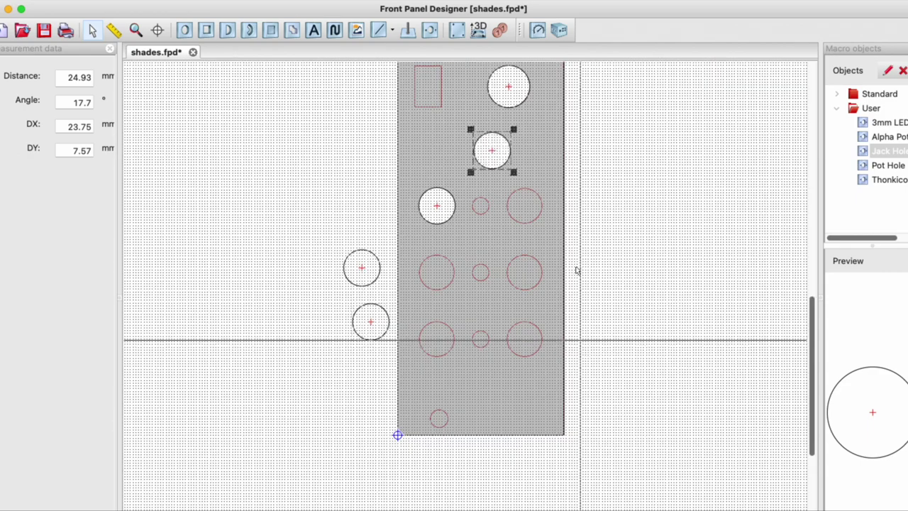
{"action": "left_click_drag", "start_coordinate": [494, 150], "coordinate": [625, 206]}
{"action": "key", "text": "super+v"}
{"action": "left_click_drag", "start_coordinate": [448, 147], "coordinate": [570, 271]}
{"action": "key", "text": "super+v"}
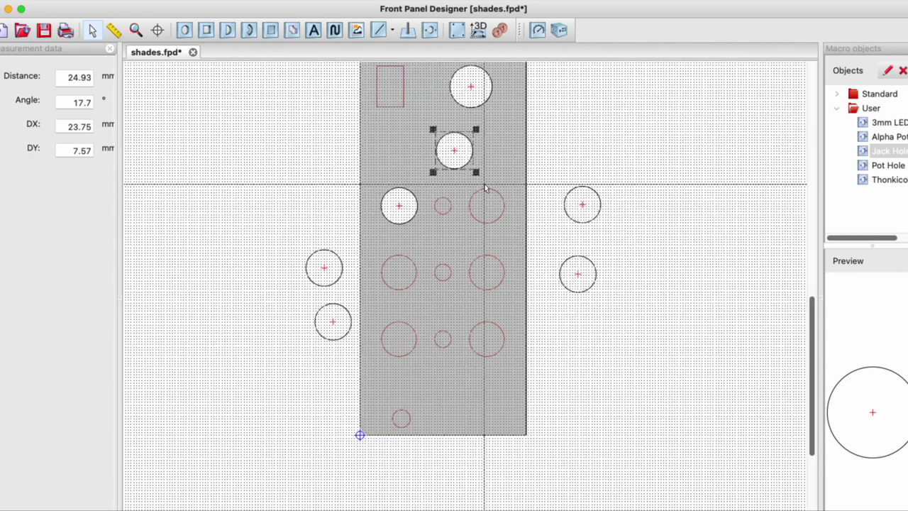
{"action": "left_click", "coordinate": [584, 337]}
- Centre one copied jack hole on the right red circle of the uppermost jack row
{"action": "scroll", "coordinate": [552, 198], "scroll_direction": "up", "scroll_amount": 3}
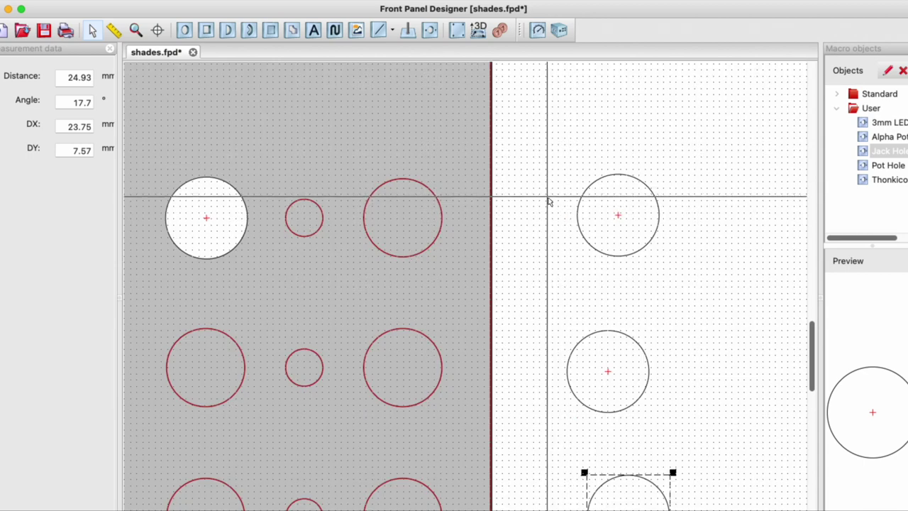
{"action": "scroll", "coordinate": [548, 198], "scroll_direction": "up", "scroll_amount": 3}
{"action": "left_click_drag", "start_coordinate": [707, 241], "coordinate": [230, 395]}
{"action": "scroll", "coordinate": [750, 301], "scroll_direction": "left", "scroll_amount": 3}
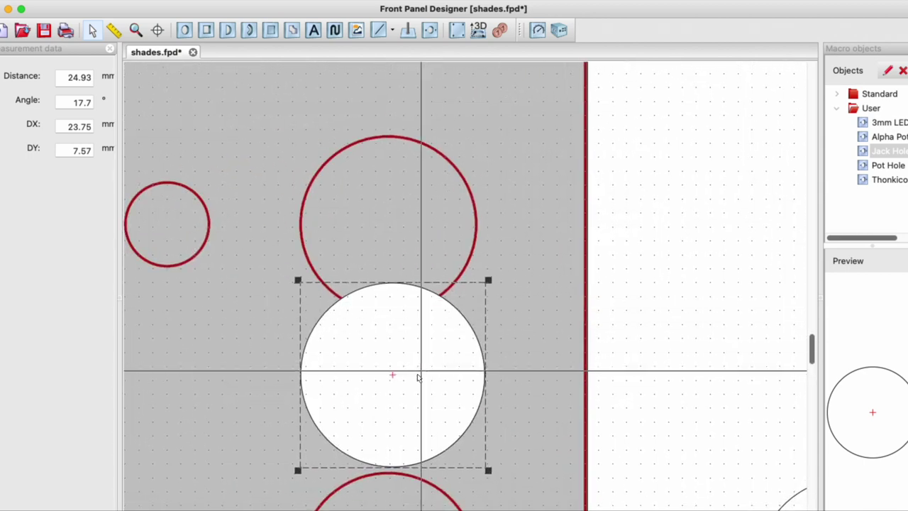
{"action": "left_click_drag", "start_coordinate": [391, 372], "coordinate": [387, 229]}
- Centre the next copied jack hole on the right red circle of the middle jack row
{"action": "scroll", "coordinate": [620, 397], "scroll_direction": "down", "scroll_amount": 2}
{"action": "scroll", "coordinate": [635, 327], "scroll_direction": "down", "scroll_amount": 3}
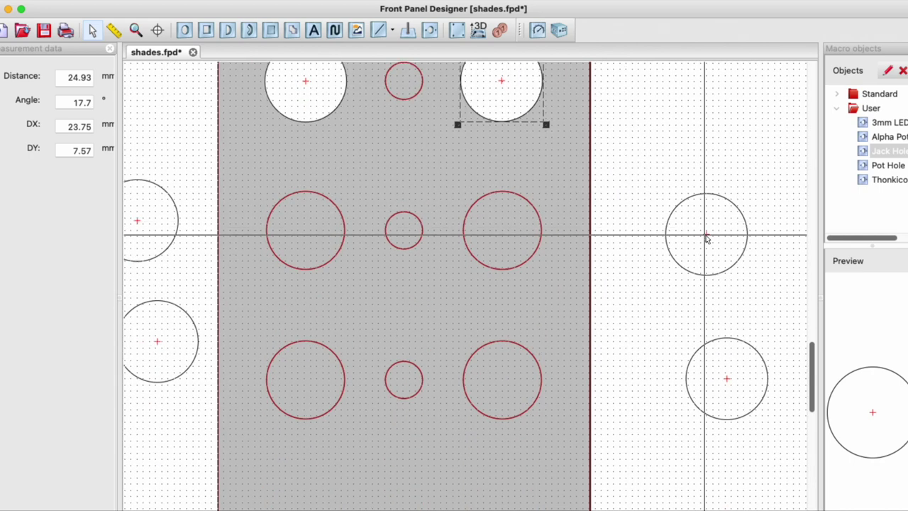
{"action": "left_click_drag", "start_coordinate": [708, 236], "coordinate": [496, 205]}
{"action": "scroll", "coordinate": [495, 286], "scroll_direction": "up", "scroll_amount": 2}
{"action": "scroll", "coordinate": [573, 348], "scroll_direction": "down", "scroll_amount": 2}
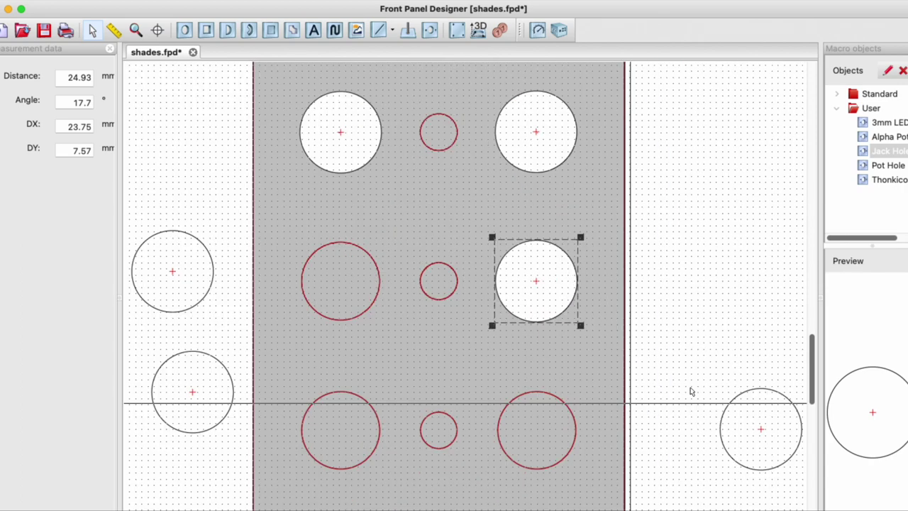
- Centre the third copied jack hole on the right red circle of the lowest jack row
{"action": "left_click_drag", "start_coordinate": [762, 430], "coordinate": [588, 366]}
{"action": "scroll", "coordinate": [497, 213], "scroll_direction": "up", "scroll_amount": 6}
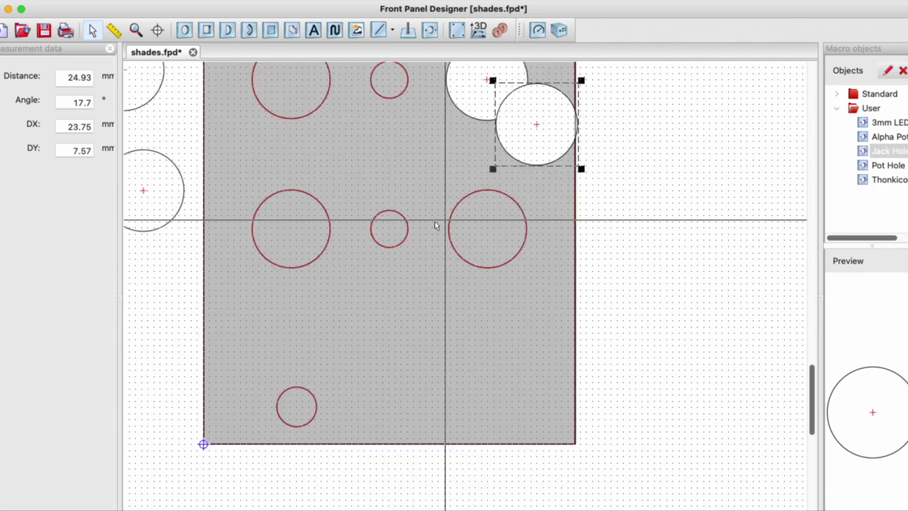
{"action": "scroll", "coordinate": [512, 257], "scroll_direction": "down", "scroll_amount": 2}
{"action": "scroll", "coordinate": [525, 305], "scroll_direction": "down", "scroll_amount": 2}
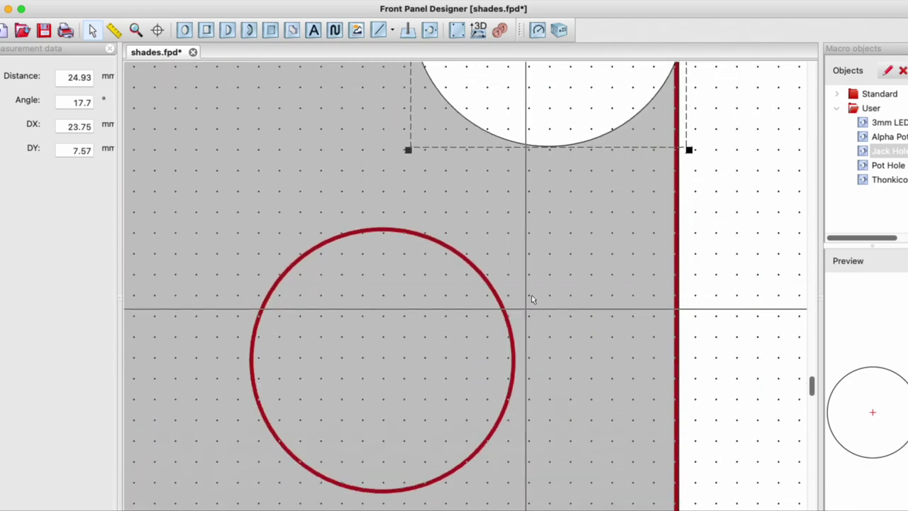
{"action": "left_click_drag", "start_coordinate": [574, 110], "coordinate": [409, 465]}
{"action": "left_click_drag", "start_coordinate": [409, 464], "coordinate": [409, 464]}
{"action": "double_click", "coordinate": [409, 464]}
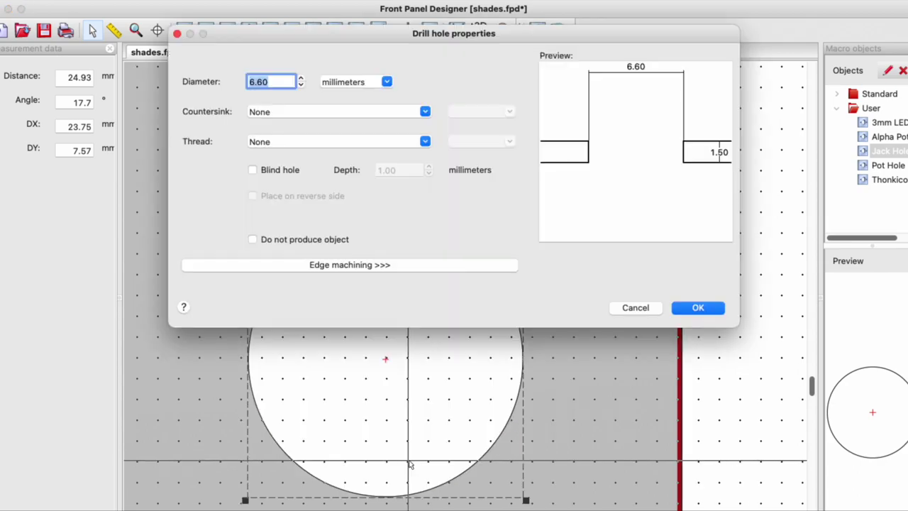
{"action": "left_click", "coordinate": [659, 309]}
- Centre the two remaining jack hole copies on the left red circles of the middle and lowest jack rows
{"action": "scroll", "coordinate": [679, 348], "scroll_direction": "down", "scroll_amount": 8}
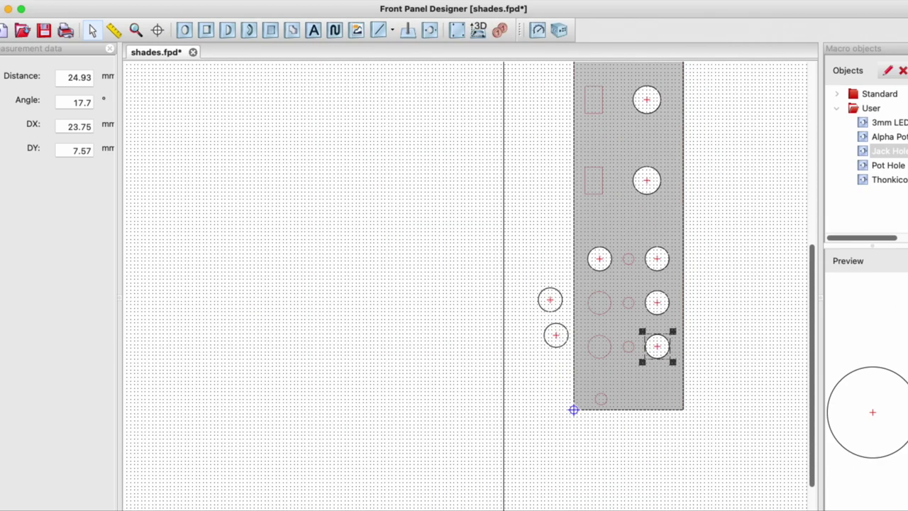
{"action": "scroll", "coordinate": [611, 323], "scroll_direction": "up", "scroll_amount": 6}
{"action": "scroll", "coordinate": [661, 421], "scroll_direction": "right", "scroll_amount": 7}
{"action": "scroll", "coordinate": [661, 421], "scroll_direction": "down", "scroll_amount": 3}
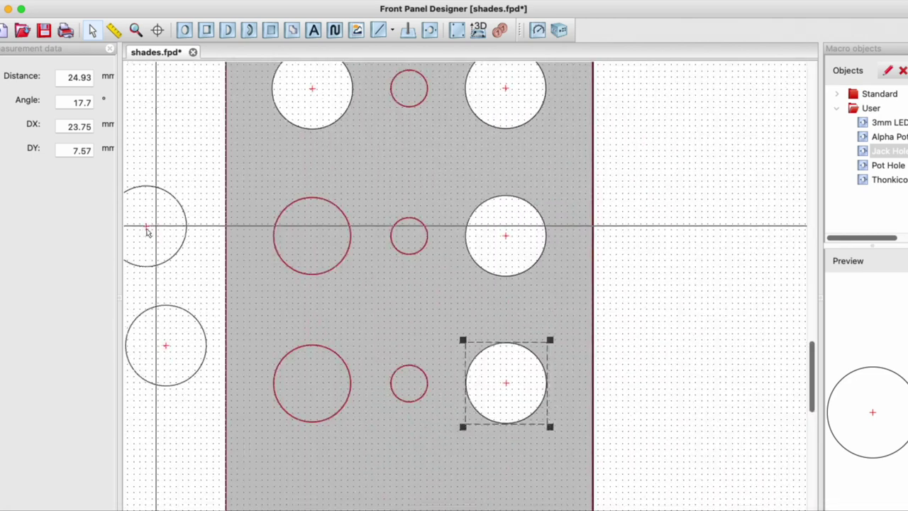
{"action": "left_click_drag", "start_coordinate": [146, 227], "coordinate": [310, 240]}
{"action": "scroll", "coordinate": [310, 239], "scroll_direction": "right", "scroll_amount": 1}
{"action": "left_click_drag", "start_coordinate": [170, 362], "coordinate": [316, 395]}
{"action": "scroll", "coordinate": [539, 374], "scroll_direction": "down", "scroll_amount": 4}
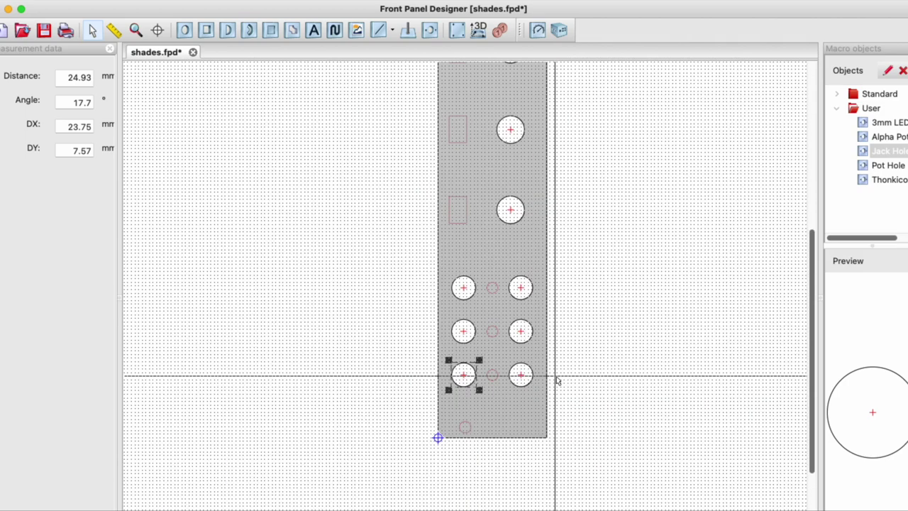
{"action": "left_click", "coordinate": [556, 378]}
- Place a drill hole with a diameter of 3.50 mm outside the panel's left edge, beside the uppermost jack row
{"action": "scroll", "coordinate": [579, 256], "scroll_direction": "down", "scroll_amount": 2}
{"action": "scroll", "coordinate": [582, 264], "scroll_direction": "up", "scroll_amount": 3}
{"action": "scroll", "coordinate": [583, 266], "scroll_direction": "up", "scroll_amount": 1}
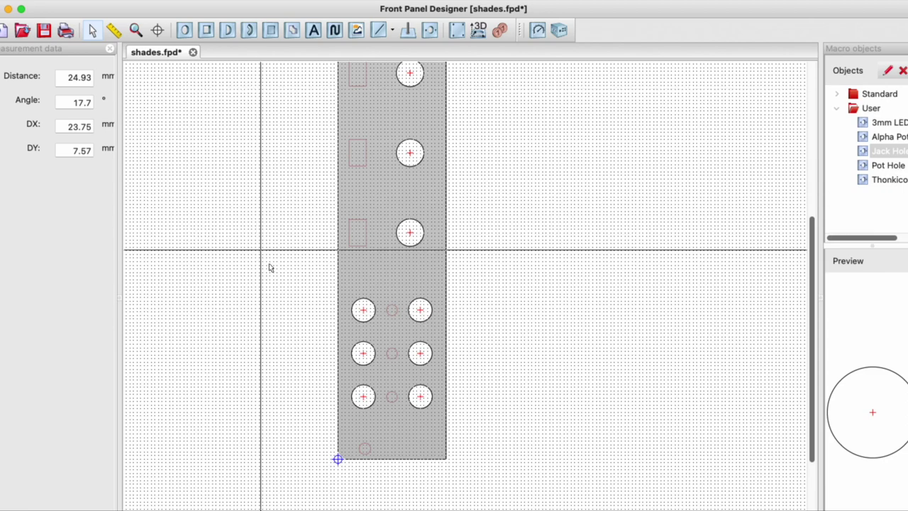
{"action": "scroll", "coordinate": [273, 267], "scroll_direction": "up", "scroll_amount": 3}
{"action": "left_click", "coordinate": [186, 30]}
{"action": "left_click", "coordinate": [335, 357]}
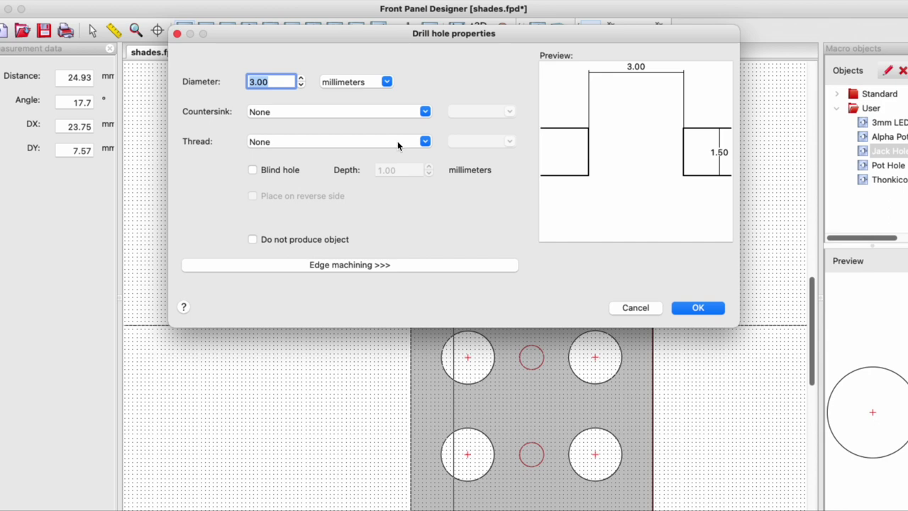
{"action": "left_click", "coordinate": [277, 84]}
{"action": "key", "text": "BackSpace"}
{"action": "key", "text": "BackSpace"}
{"action": "type", "text": "2"}
{"action": "key", "text": "Return"}
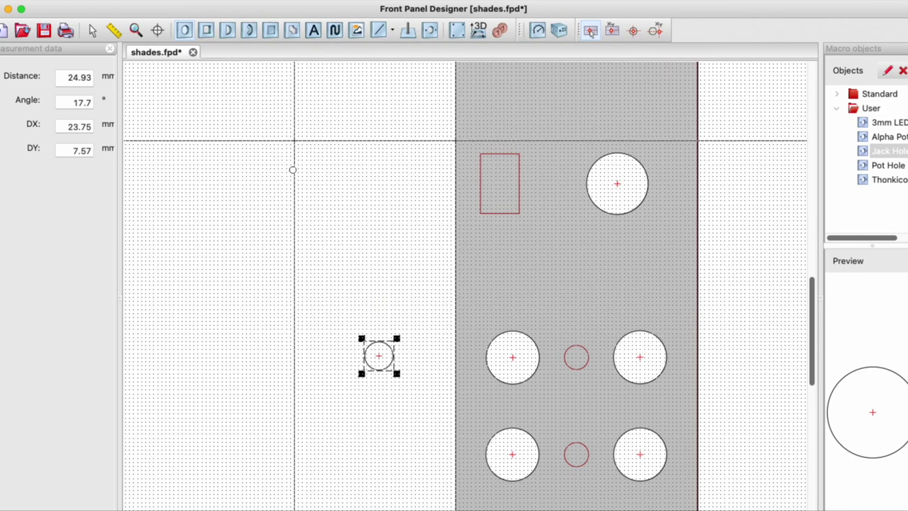
{"action": "left_click", "coordinate": [92, 30]}
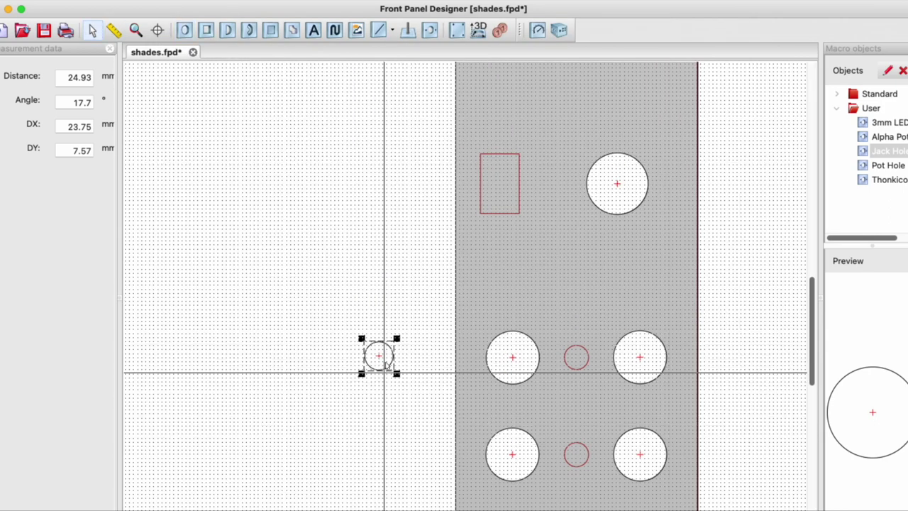
- Set the diameter of the small drill hole beside the panel to 3.25 mm
{"action": "left_click_drag", "start_coordinate": [386, 369], "coordinate": [416, 378]}
{"action": "double_click", "coordinate": [394, 375]}
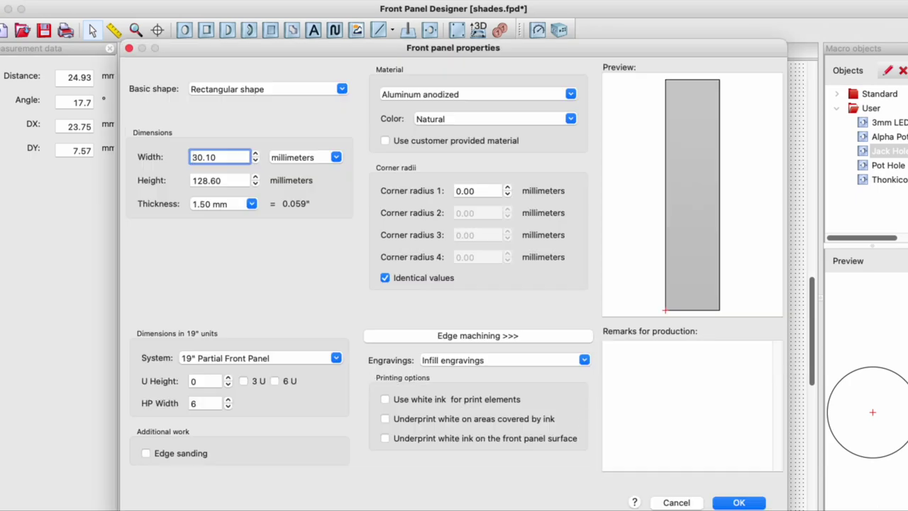
{"action": "left_click", "coordinate": [657, 502]}
{"action": "double_click", "coordinate": [392, 373]}
{"action": "type", "text": "3.25"}
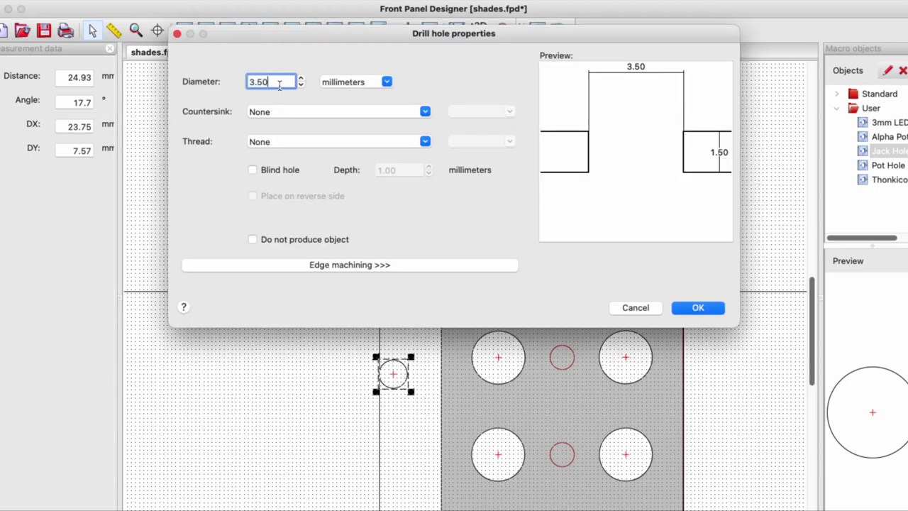
{"action": "key", "text": "Return"}
- Set the small drill hole's diameter to 3.20 mm and centre it on the small red circle of the uppermost jack row
{"action": "left_click_drag", "start_coordinate": [398, 383], "coordinate": [574, 400]}
{"action": "scroll", "coordinate": [568, 392], "scroll_direction": "down", "scroll_amount": 5}
{"action": "scroll", "coordinate": [570, 396], "scroll_direction": "up", "scroll_amount": 5}
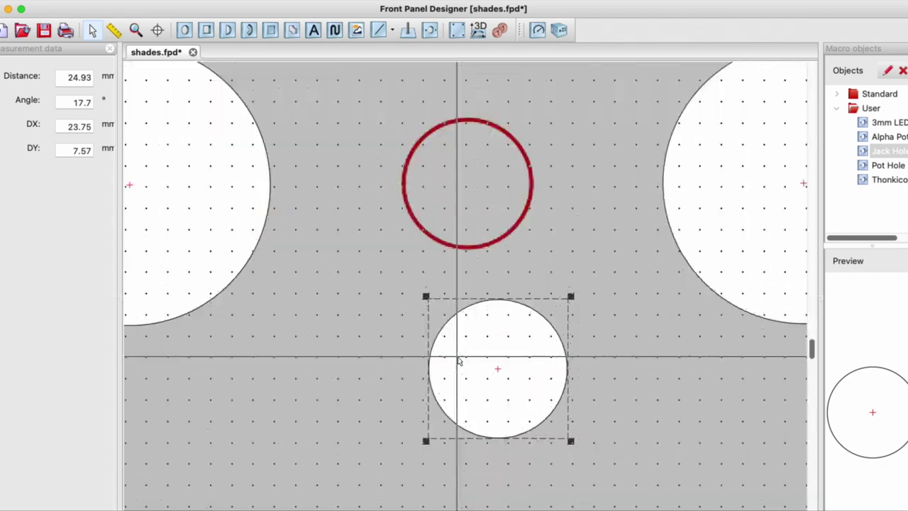
{"action": "mouse_move", "coordinate": [518, 381]}
{"action": "left_mouse_down"}
{"action": "mouse_move", "coordinate": [482, 189]}
{"action": "mouse_move", "coordinate": [505, 376]}
{"action": "left_mouse_up"}
{"action": "double_click", "coordinate": [505, 376]}
{"action": "type", "text": "3.20"}
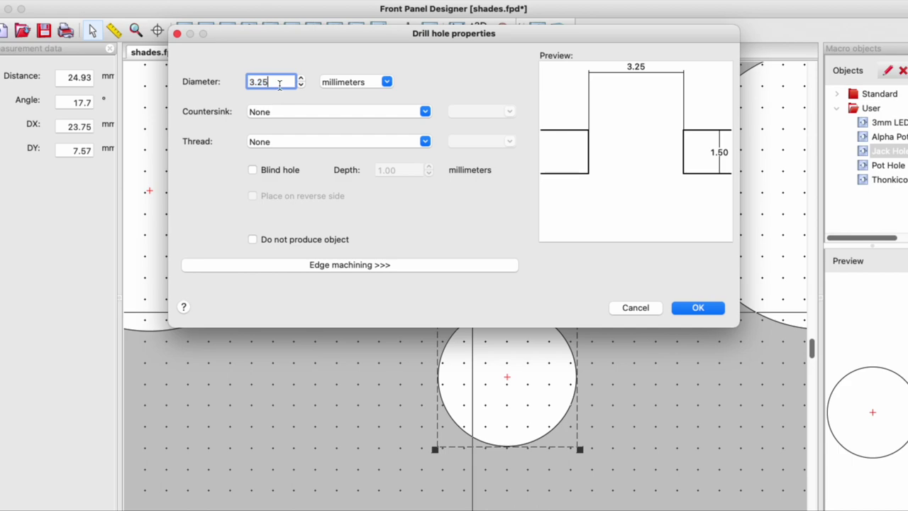
{"action": "key", "text": "Return"}
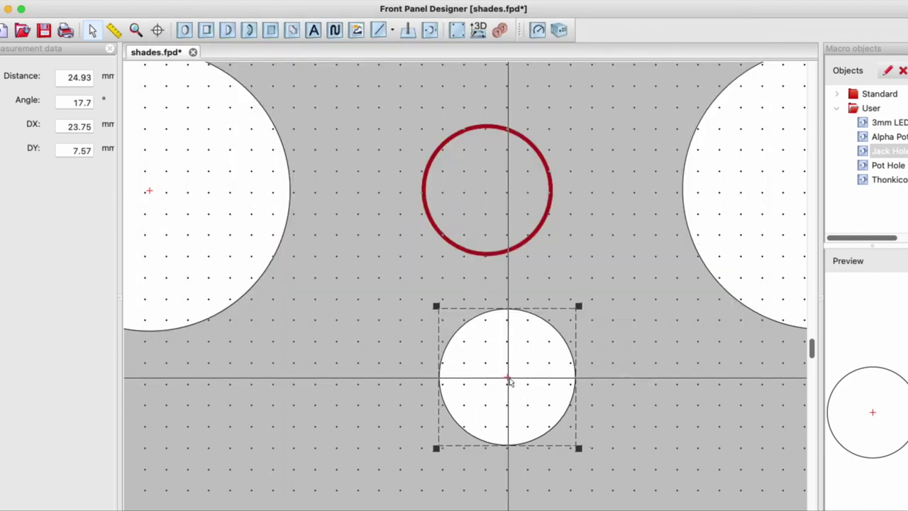
{"action": "left_click_drag", "start_coordinate": [508, 379], "coordinate": [489, 192]}
- Paste two copies of the 3.20 mm hole and set them outside the panel's right edge, beside the lower two jack rows
{"action": "scroll", "coordinate": [510, 319], "scroll_direction": "down", "scroll_amount": 5}
{"action": "key", "text": "super+v"}
{"action": "left_click_drag", "start_coordinate": [563, 249], "coordinate": [632, 353]}
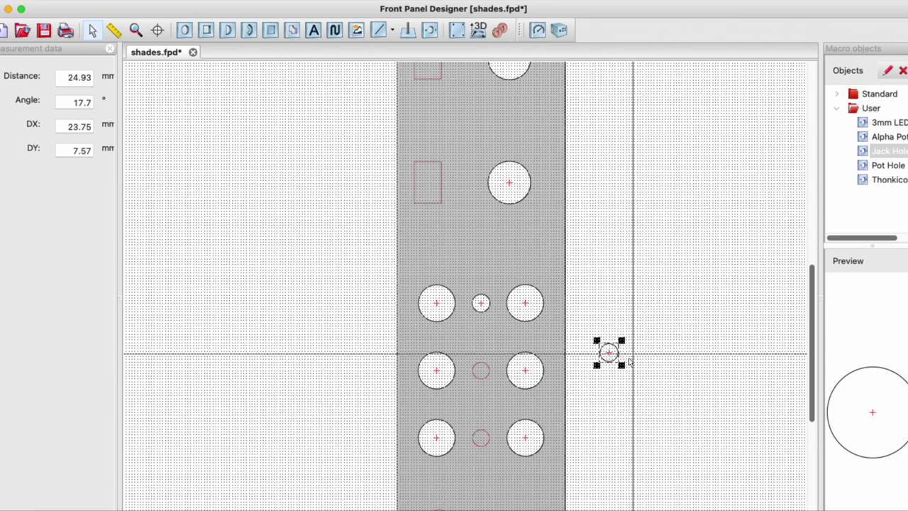
{"action": "key", "text": "super+v"}
{"action": "scroll", "coordinate": [594, 289], "scroll_direction": "down", "scroll_amount": 1}
{"action": "left_click_drag", "start_coordinate": [554, 262], "coordinate": [601, 398]}
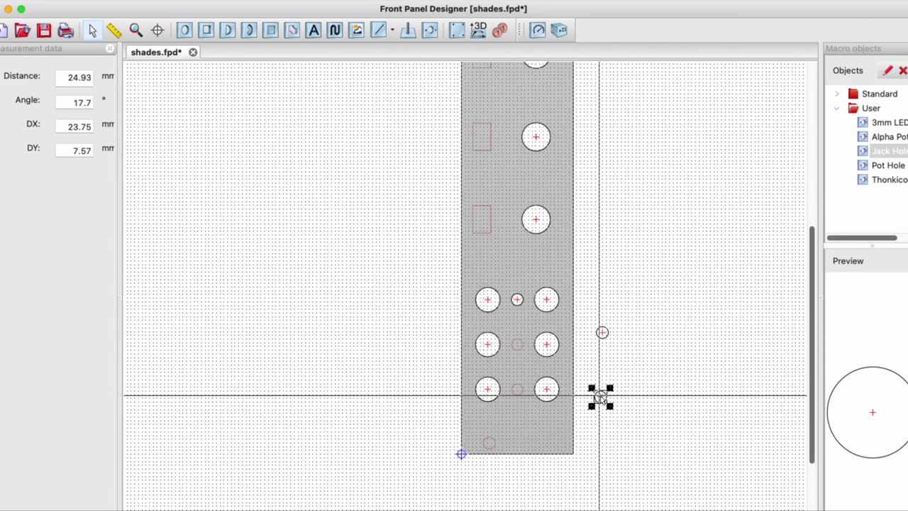
{"action": "scroll", "coordinate": [602, 355], "scroll_direction": "down", "scroll_amount": 2}
{"action": "scroll", "coordinate": [602, 354], "scroll_direction": "up", "scroll_amount": 5}
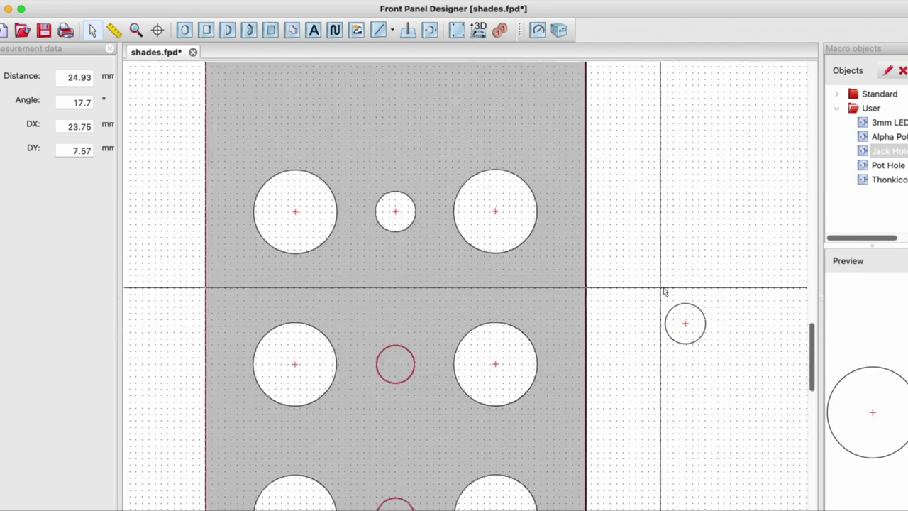
{"action": "left_click", "coordinate": [725, 271]}
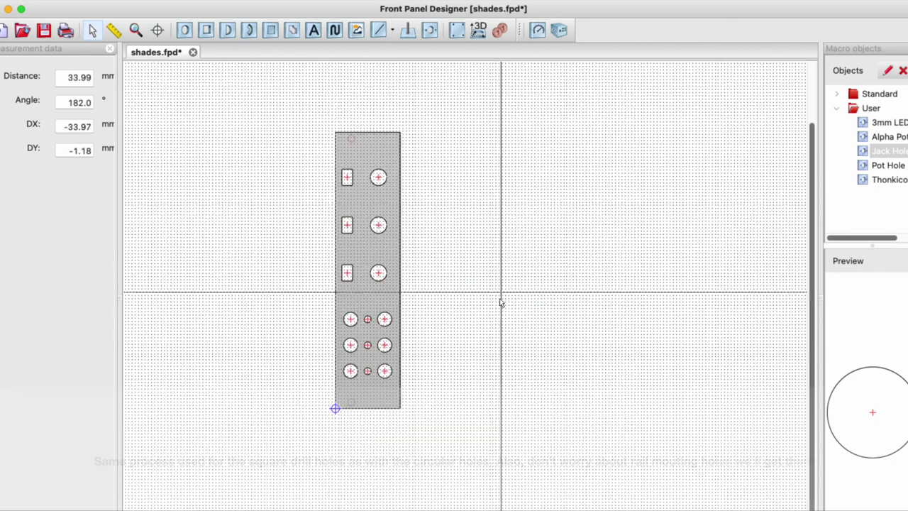
- Save the panel file, then switch to Finder and create a "shades panel" folder inside Projects(1) of the Kicad projects directory
{"action": "key", "text": "super+s"}
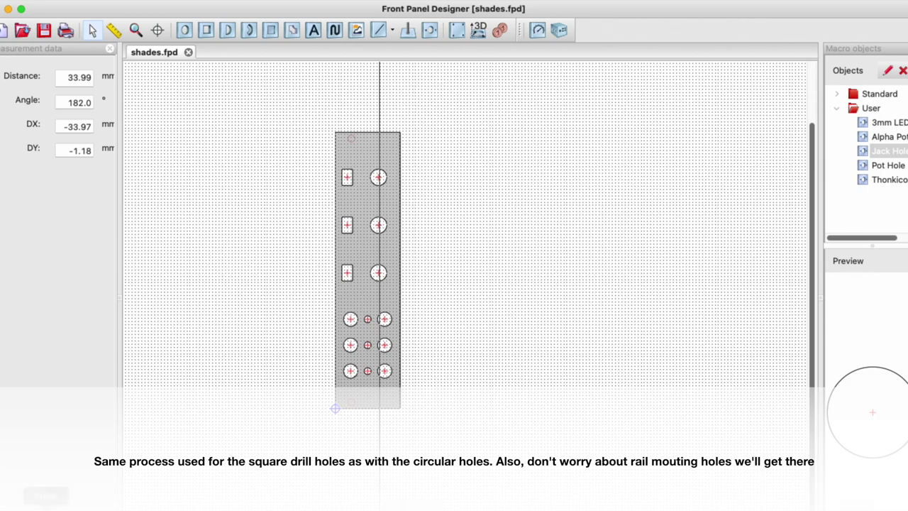
{"action": "left_click", "coordinate": [45, 508]}
{"action": "left_click", "coordinate": [210, 219]}
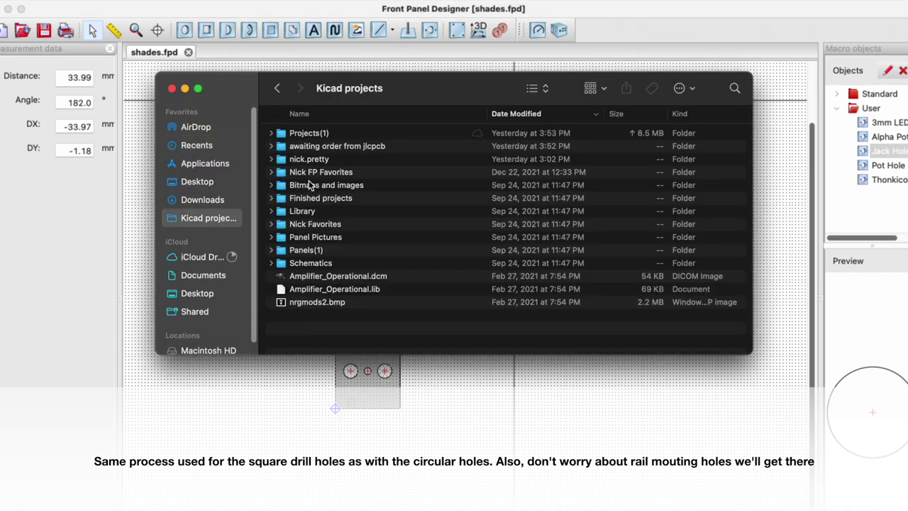
{"action": "double_click", "coordinate": [312, 135]}
{"action": "left_click", "coordinate": [78, 0]}
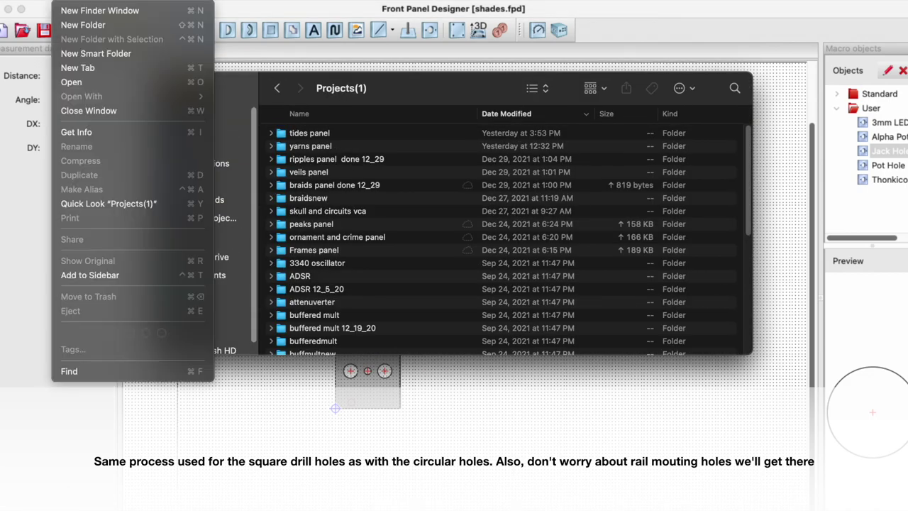
{"action": "left_click", "coordinate": [84, 26]}
{"action": "type", "text": "shades panel"}
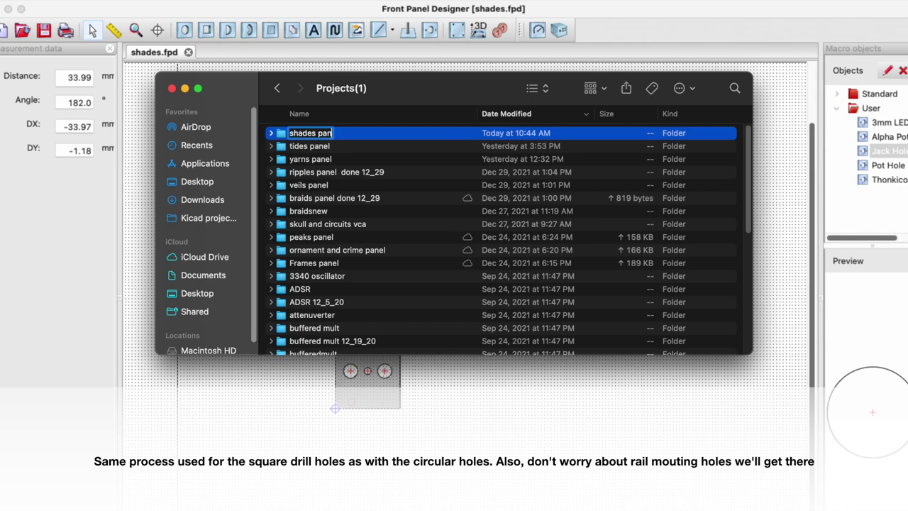
{"action": "key", "text": "Return"}
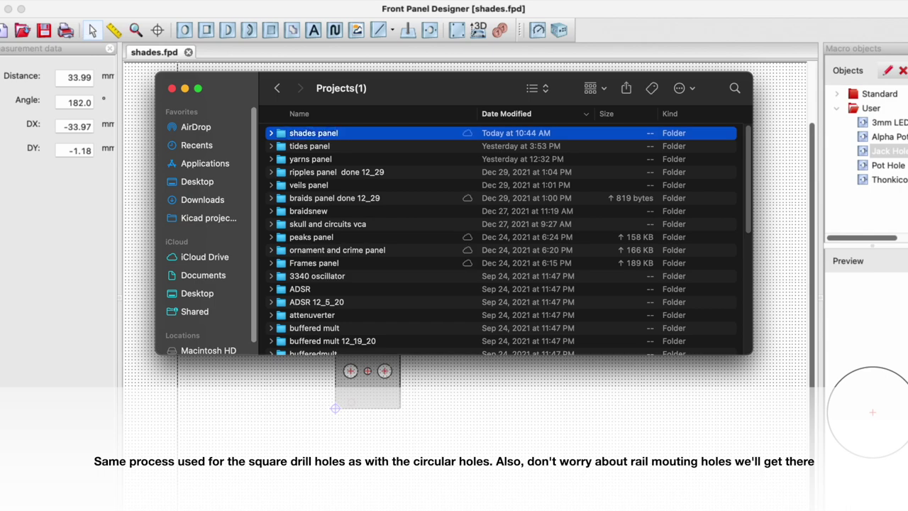
{"action": "left_click", "coordinate": [171, 88]}
- Switch back to Front Panel Designer and save the panel as shades.fpd in the "shades panel" folder inside Projects(1) of Kicad projects
{"action": "left_click", "coordinate": [102, 2]}
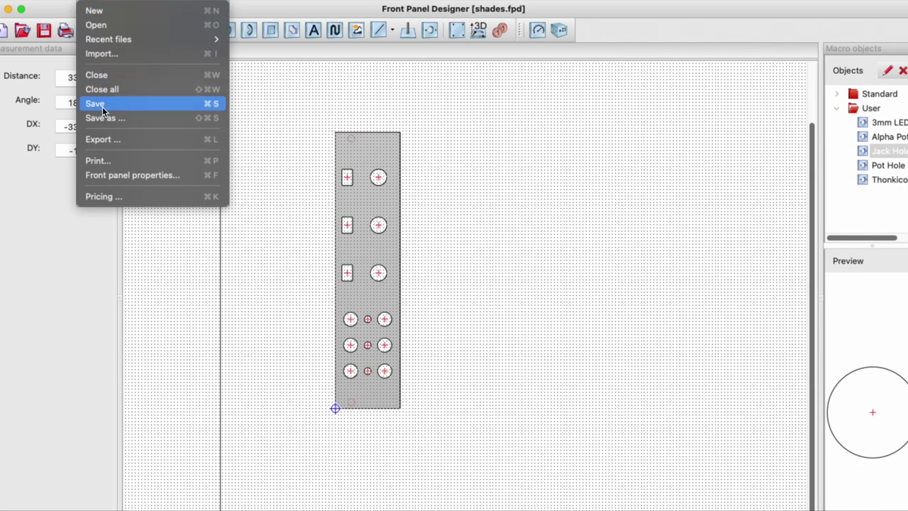
{"action": "left_click", "coordinate": [105, 119]}
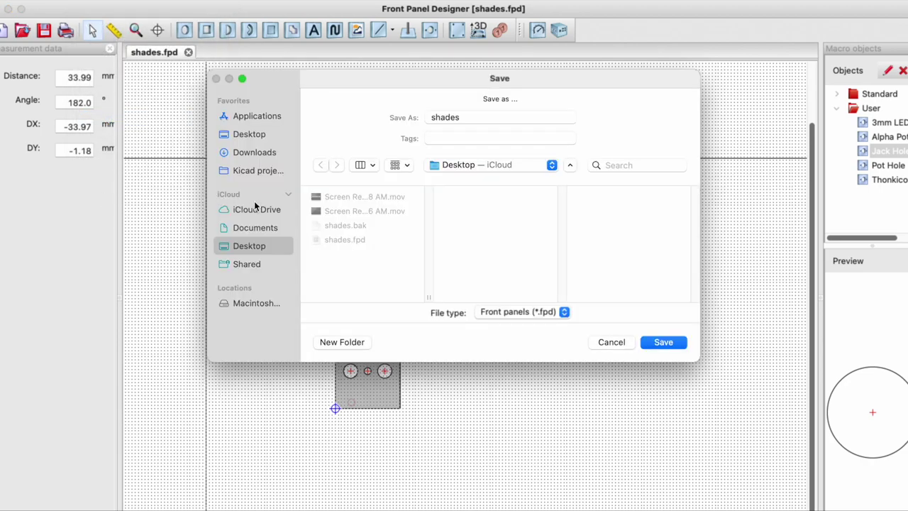
{"action": "left_click", "coordinate": [270, 172]}
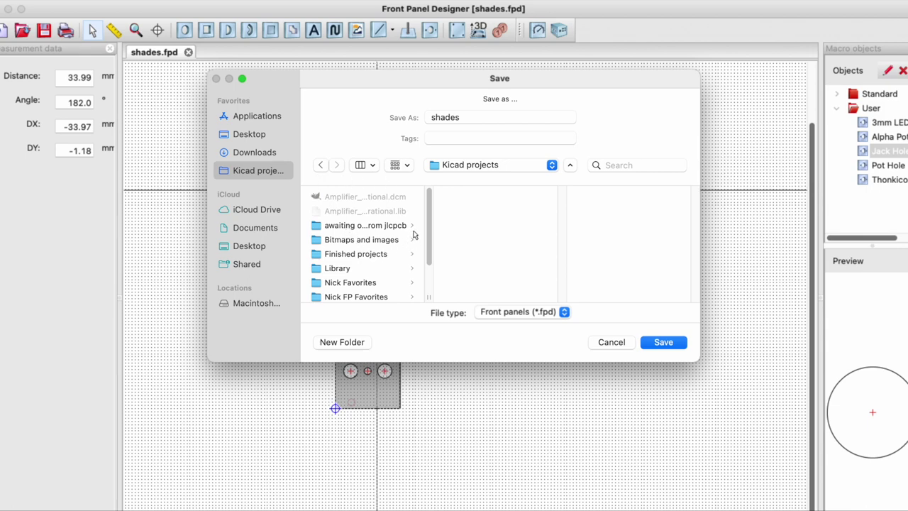
{"action": "scroll", "coordinate": [366, 255], "scroll_direction": "down", "scroll_amount": 3}
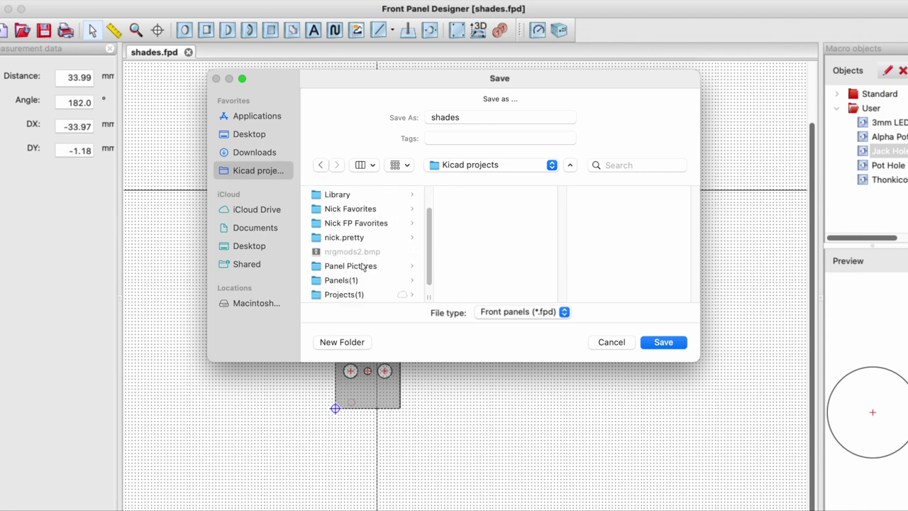
{"action": "left_click", "coordinate": [340, 277]}
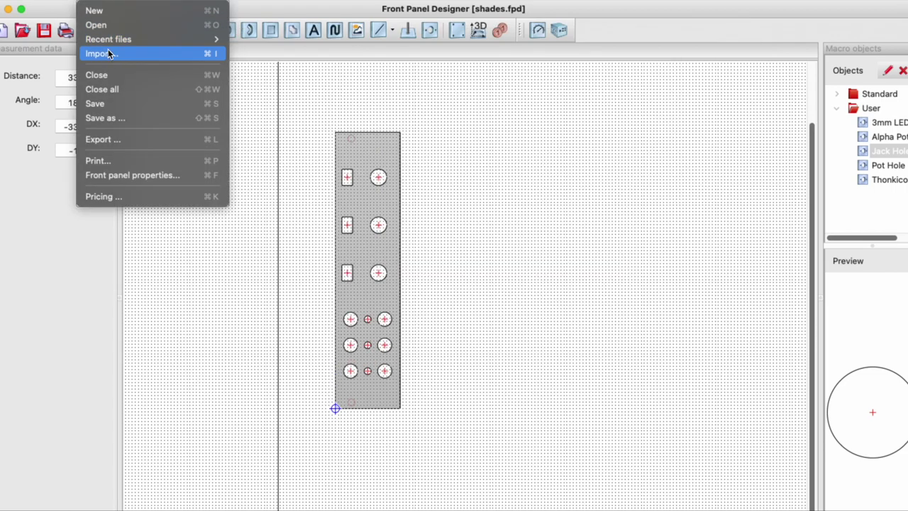
- Export the panel as a DXF file named "shades with reference" into the "shades panel" folder
{"action": "left_click", "coordinate": [107, 140]}
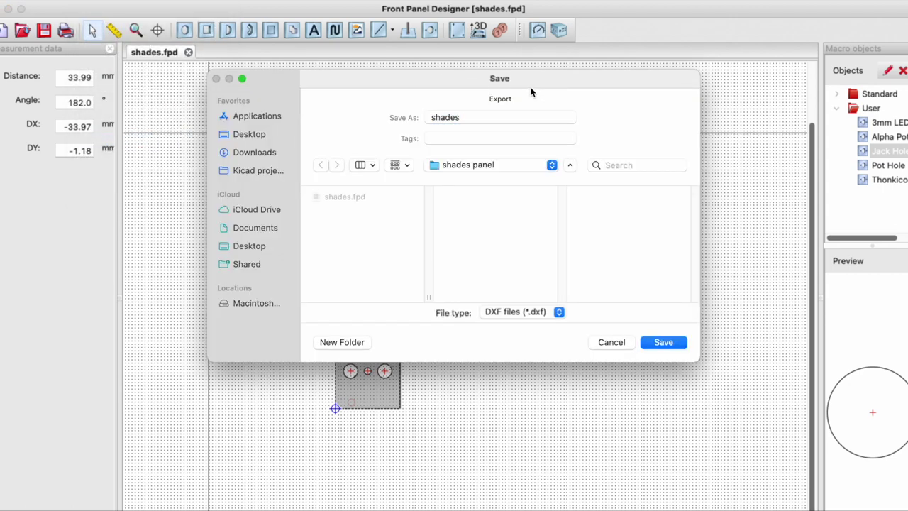
{"action": "left_click", "coordinate": [519, 117]}
{"action": "type", "text": "with reference"}
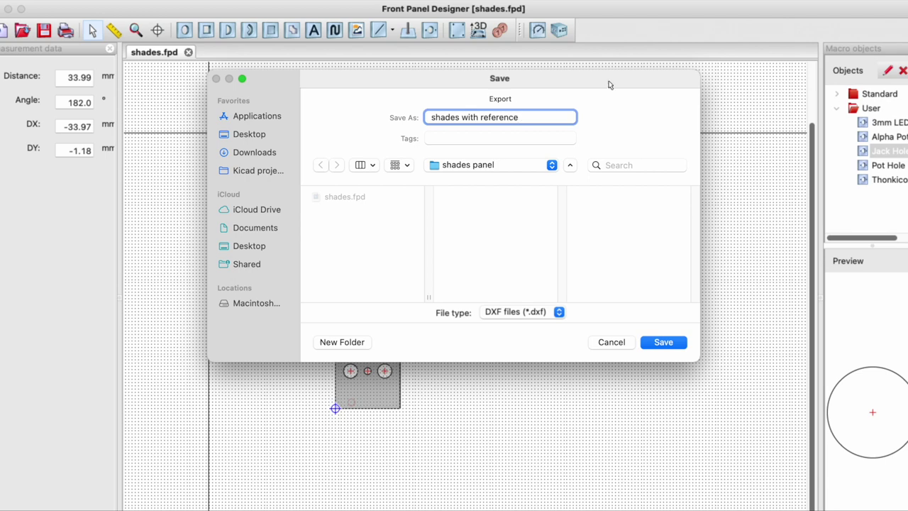
{"action": "key", "text": "Return"}
{"action": "left_click", "coordinate": [518, 231]}
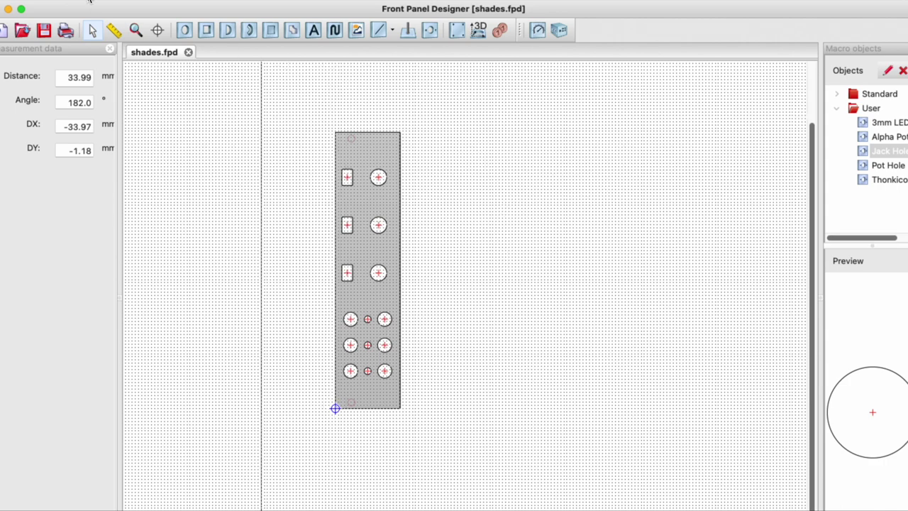
- Export the panel again as a DXF file named "shades without ref" into the "shades panel" folder
{"action": "left_click", "coordinate": [90, 1]}
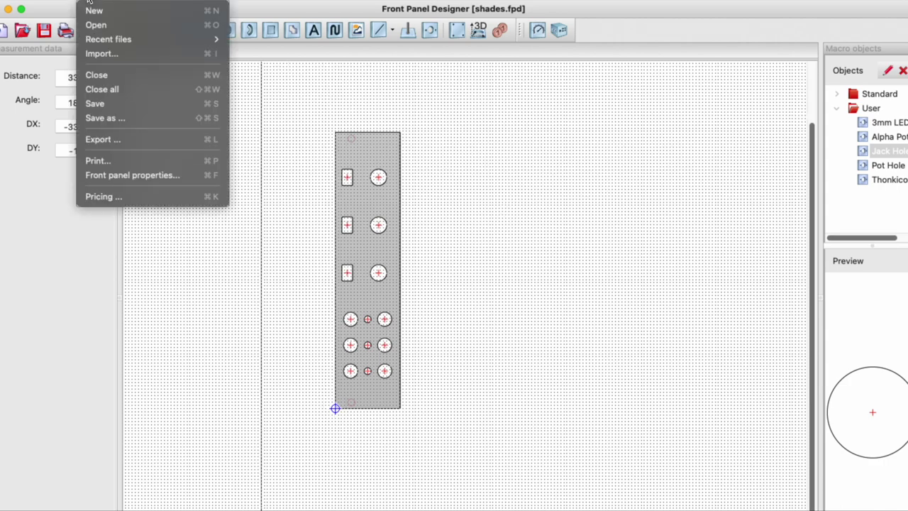
{"action": "left_click", "coordinate": [121, 137]}
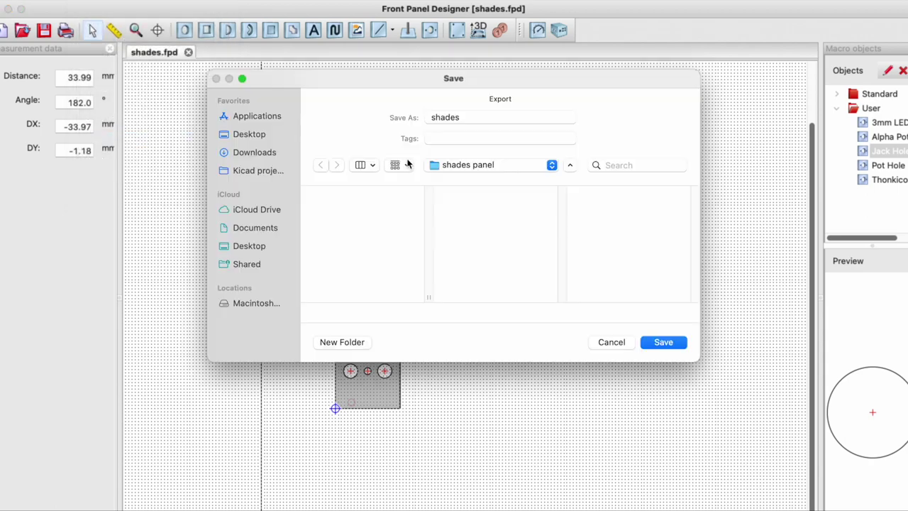
{"action": "left_click", "coordinate": [487, 120]}
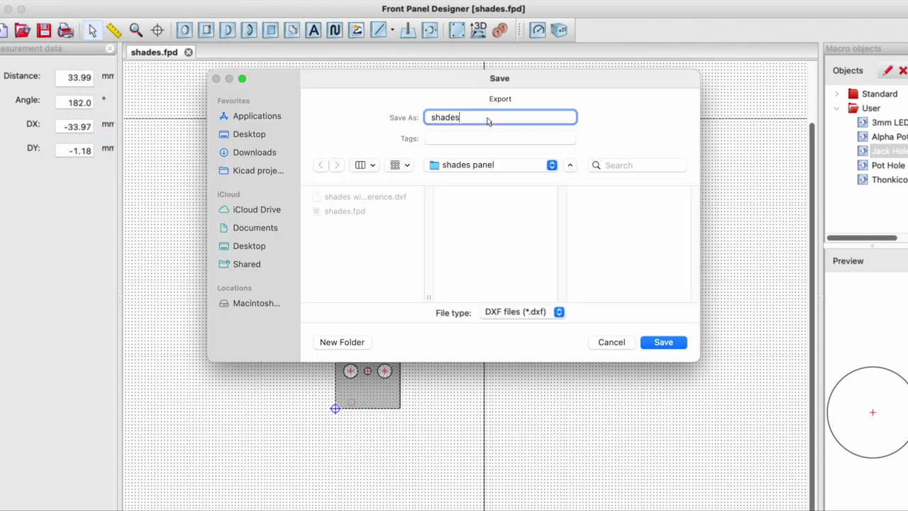
{"action": "type", "text": "without refer"}
{"action": "key", "text": "BackSpace"}
{"action": "key", "text": "BackSpace"}
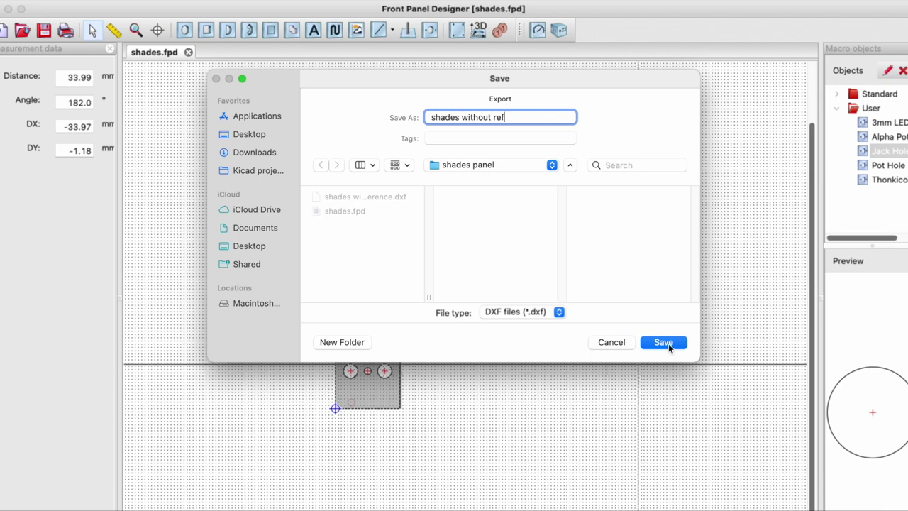
{"action": "left_click", "coordinate": [665, 343]}
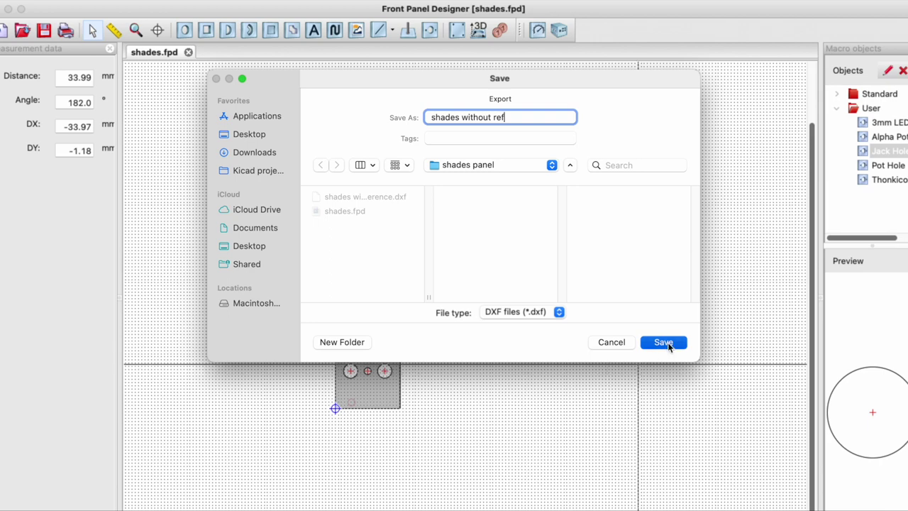